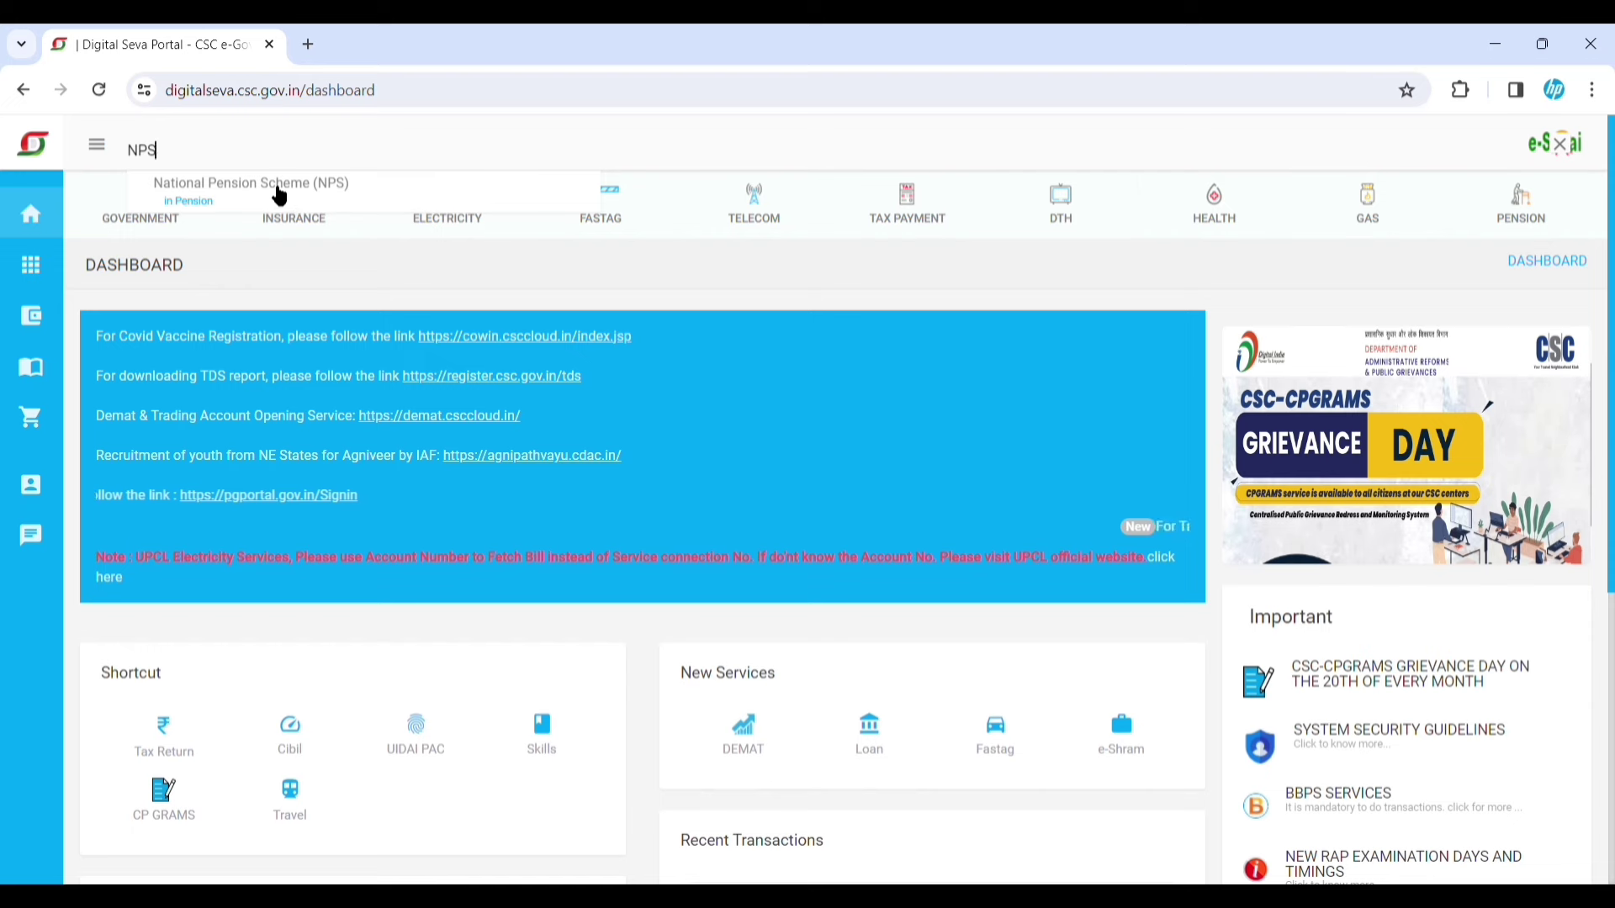
Open the National Pension Scheme service and start a new customer registration with NSDL.
click(281, 199)
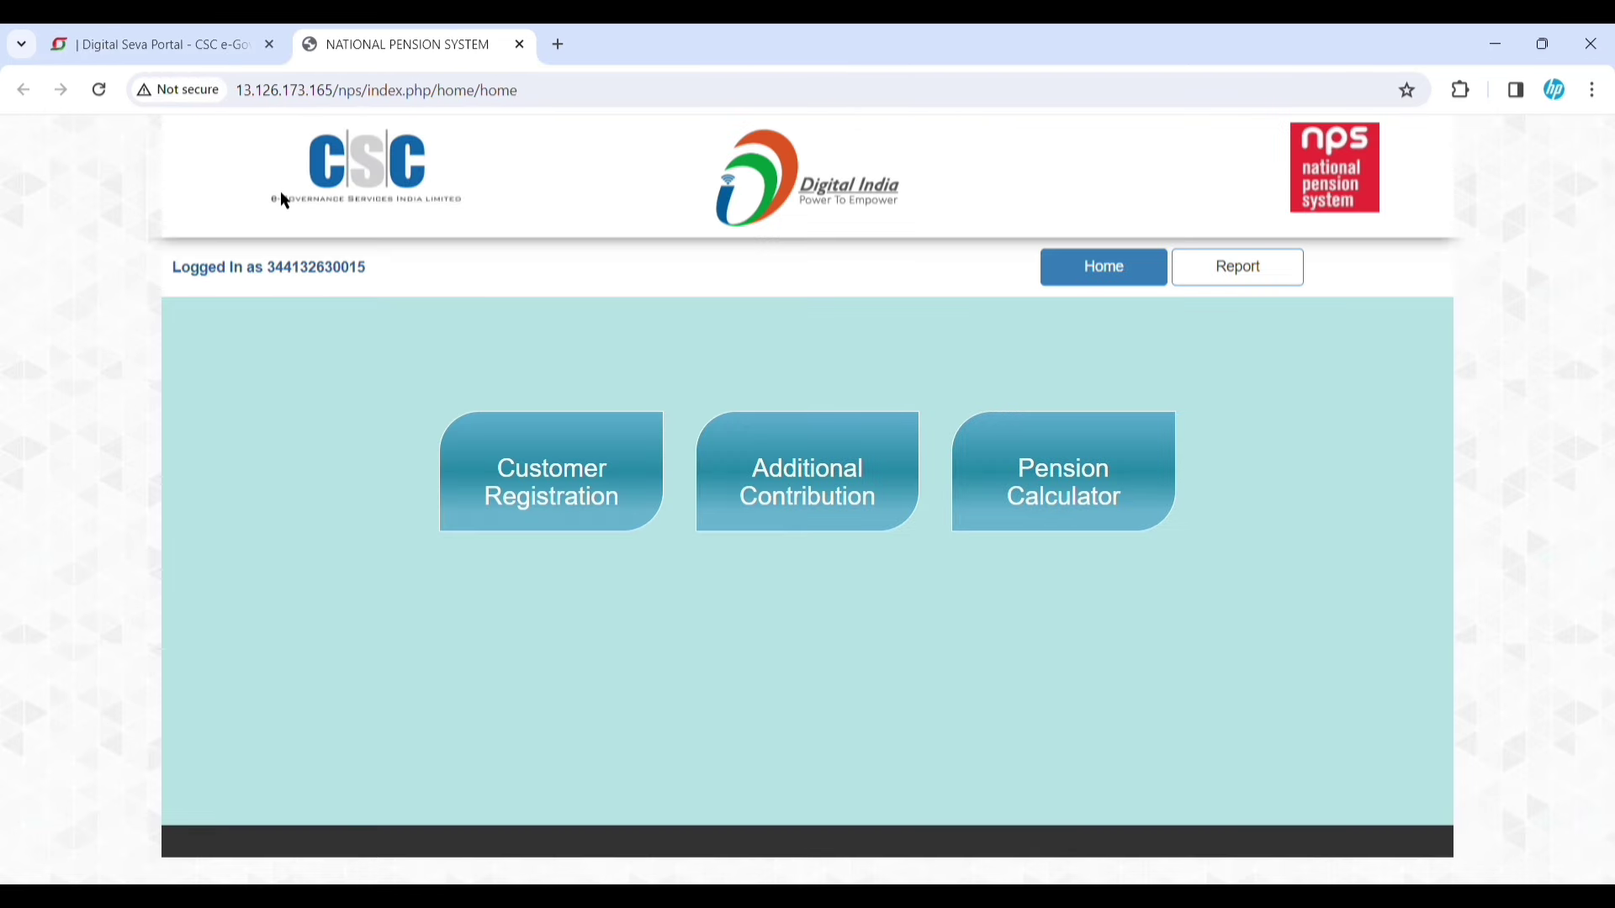
click(540, 492)
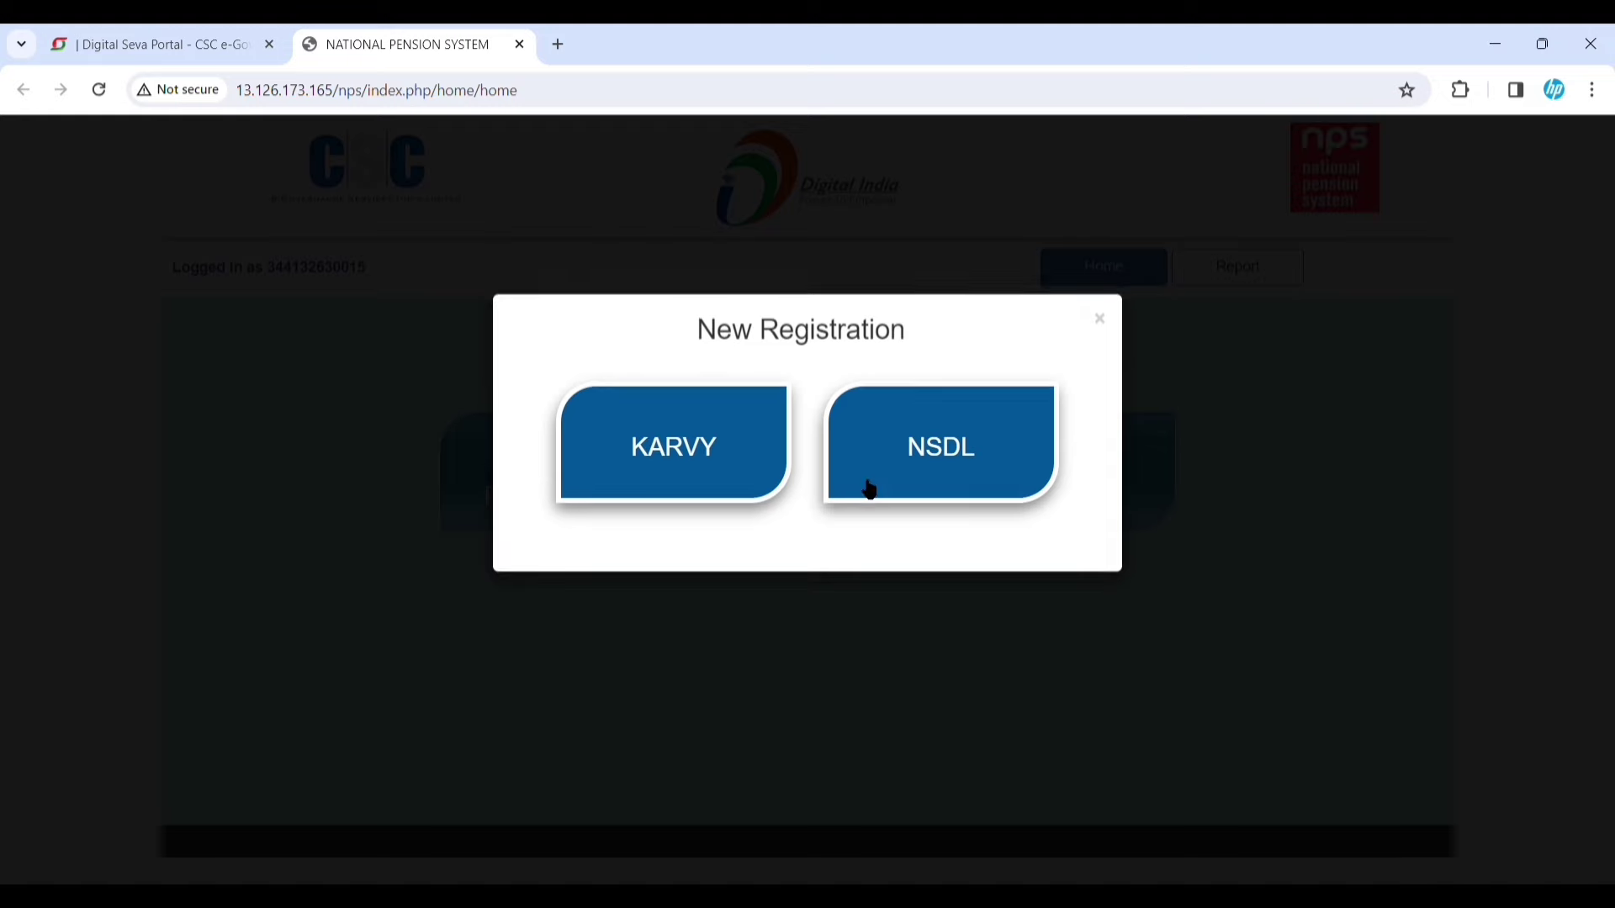
click(950, 456)
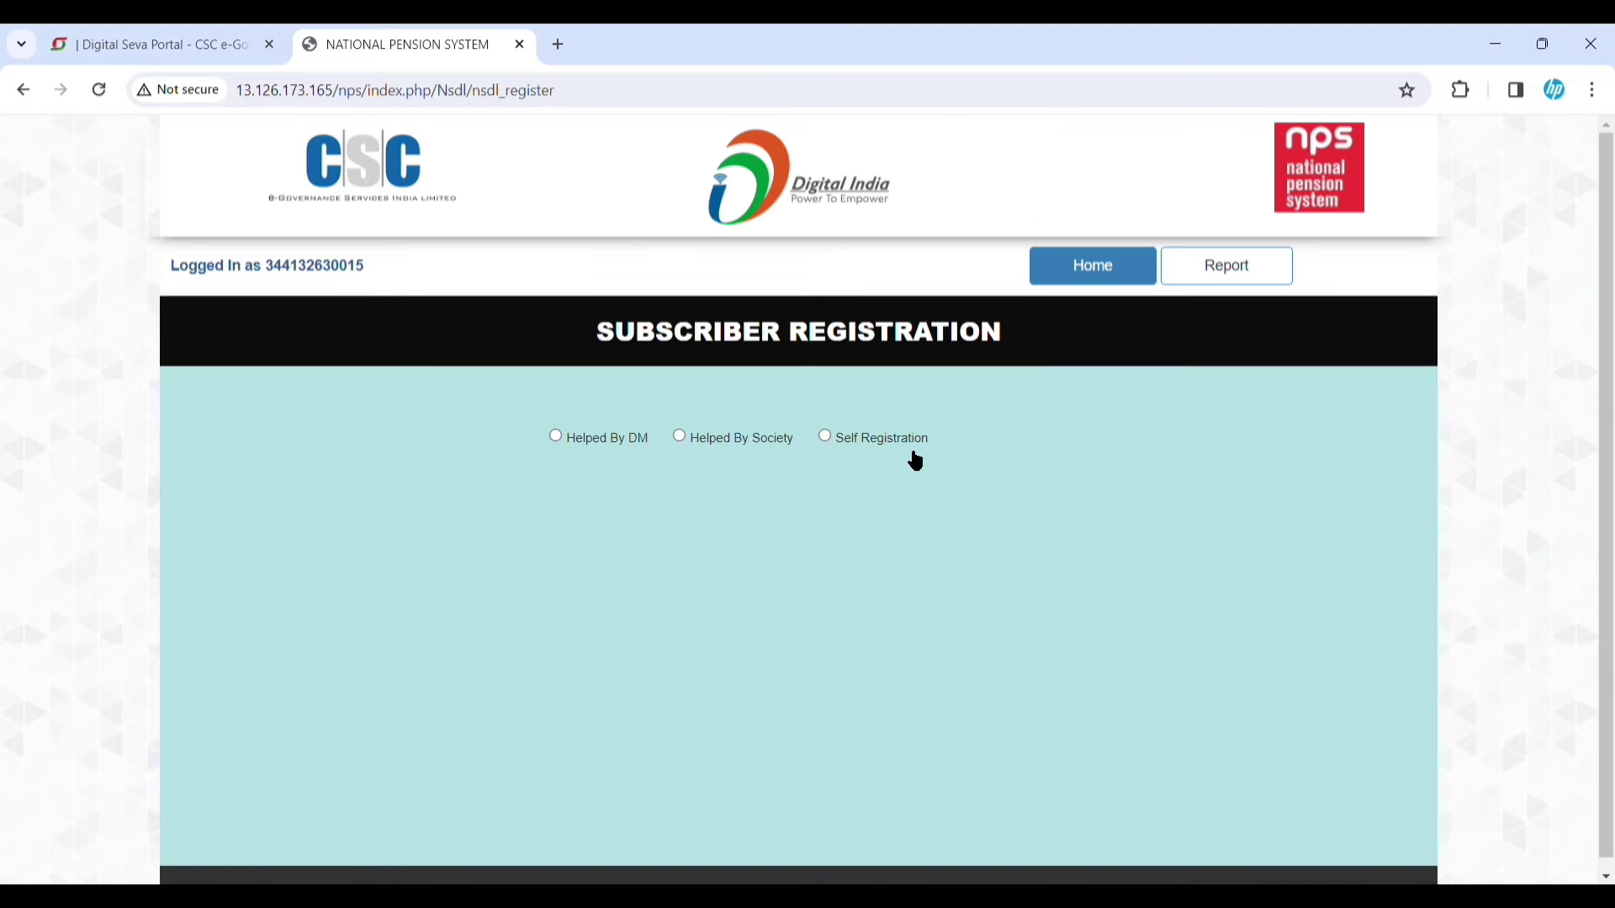
Choose Helped By DM registration, select the district manager, enter the subscriber's PAN number and submit the form.
click(557, 438)
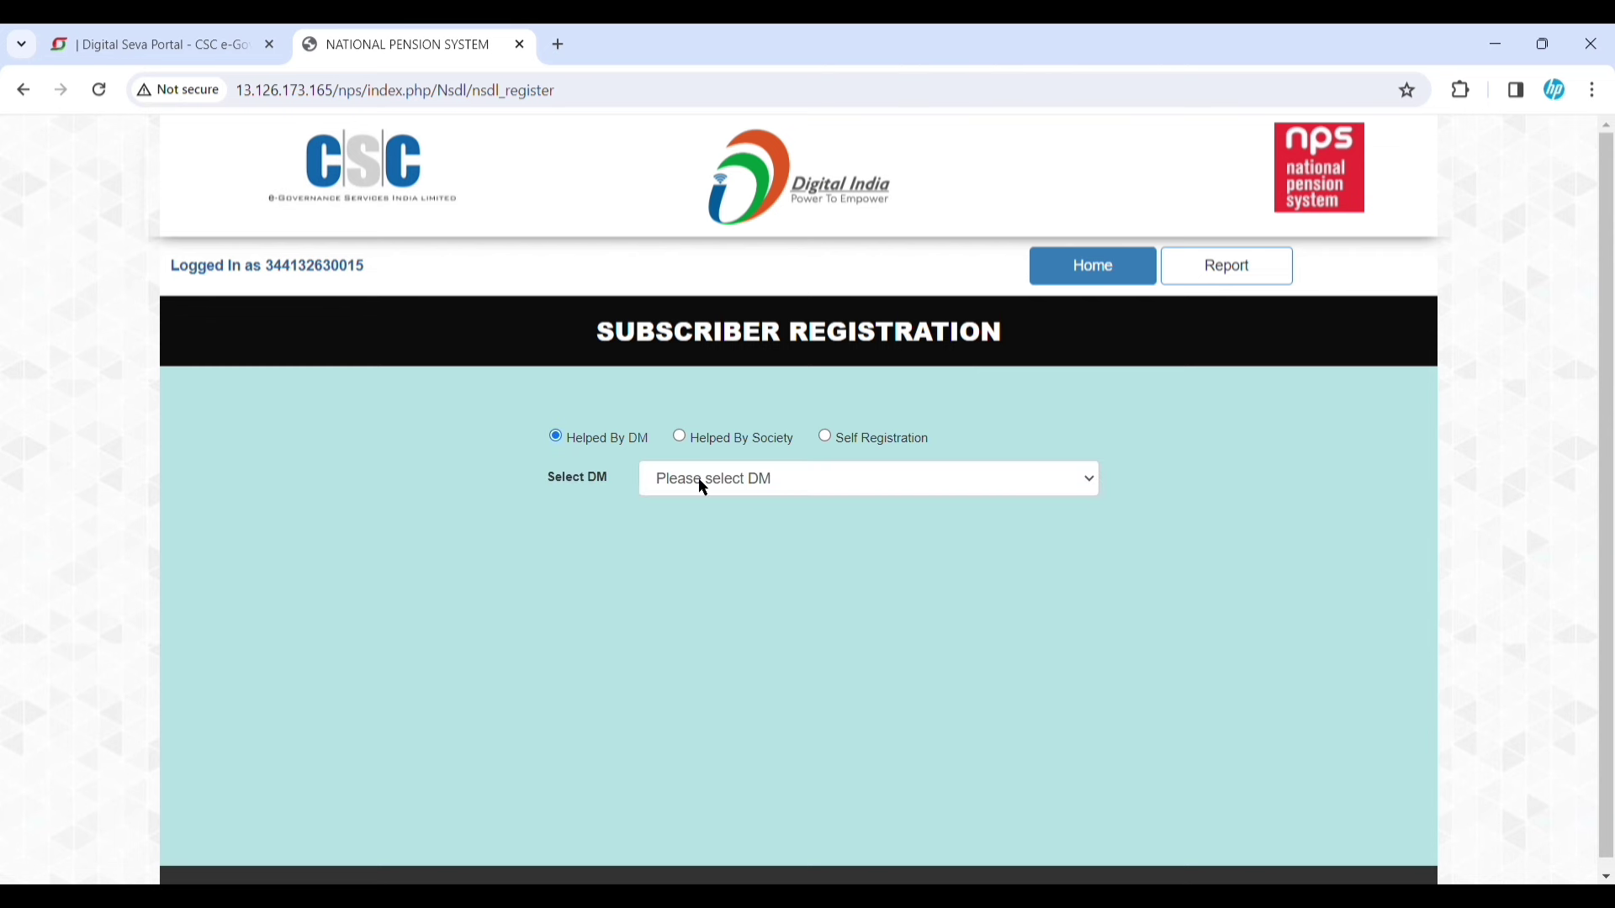
click(699, 479)
click(753, 555)
click(716, 542)
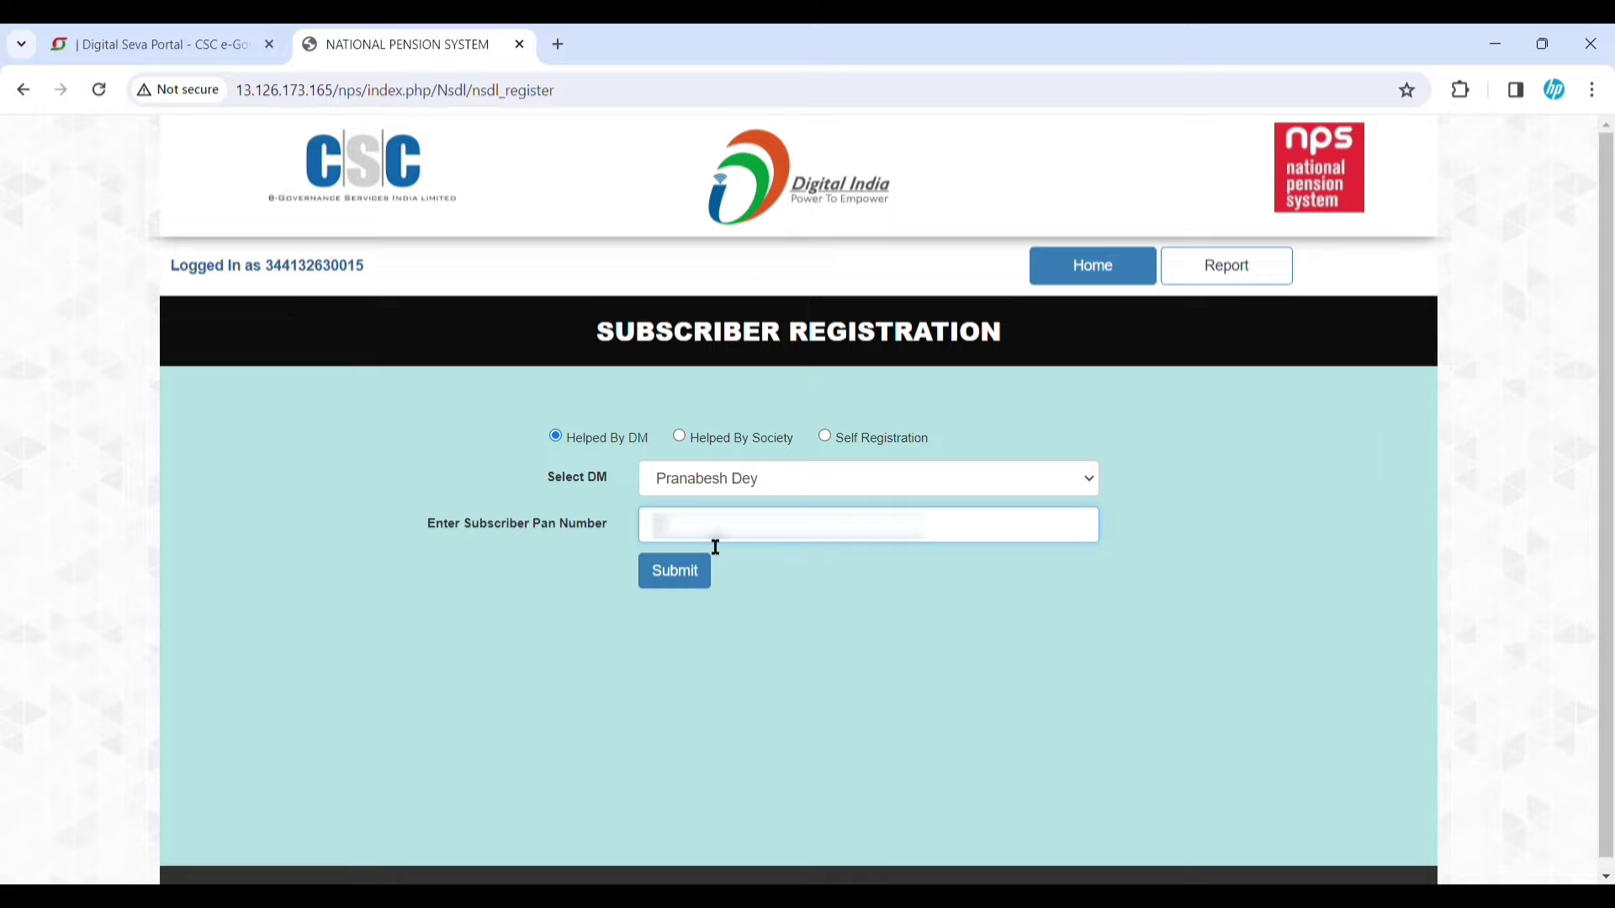
click(686, 573)
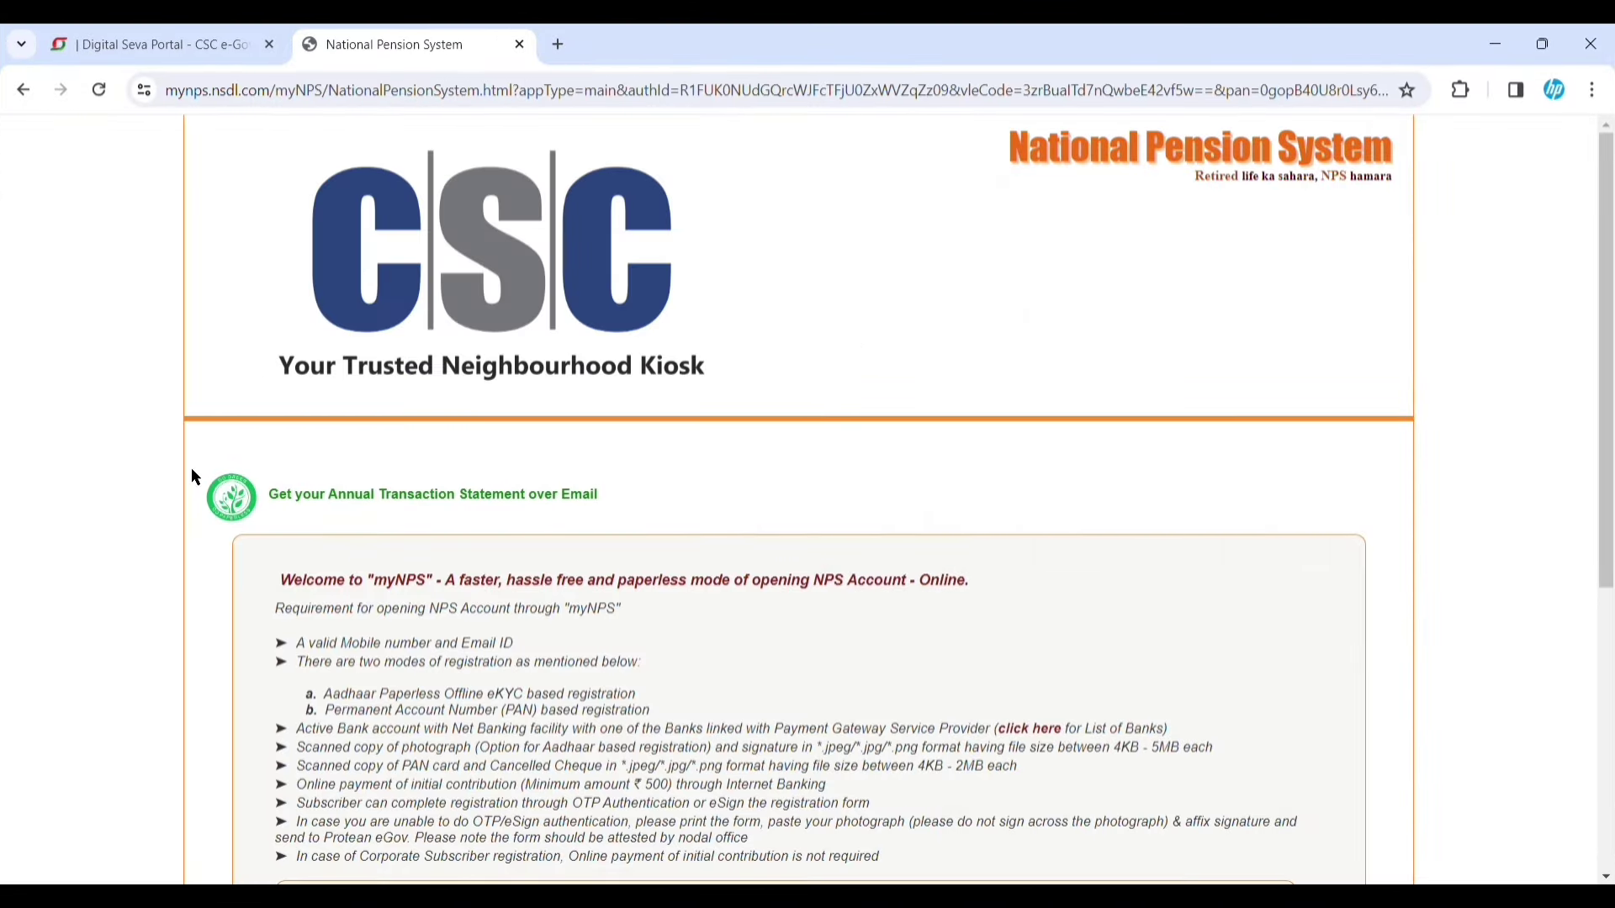
Start the online subscriber registration from the myNPS welcome page.
scroll(797, 436, down, 1)
scroll(800, 438, down, 5)
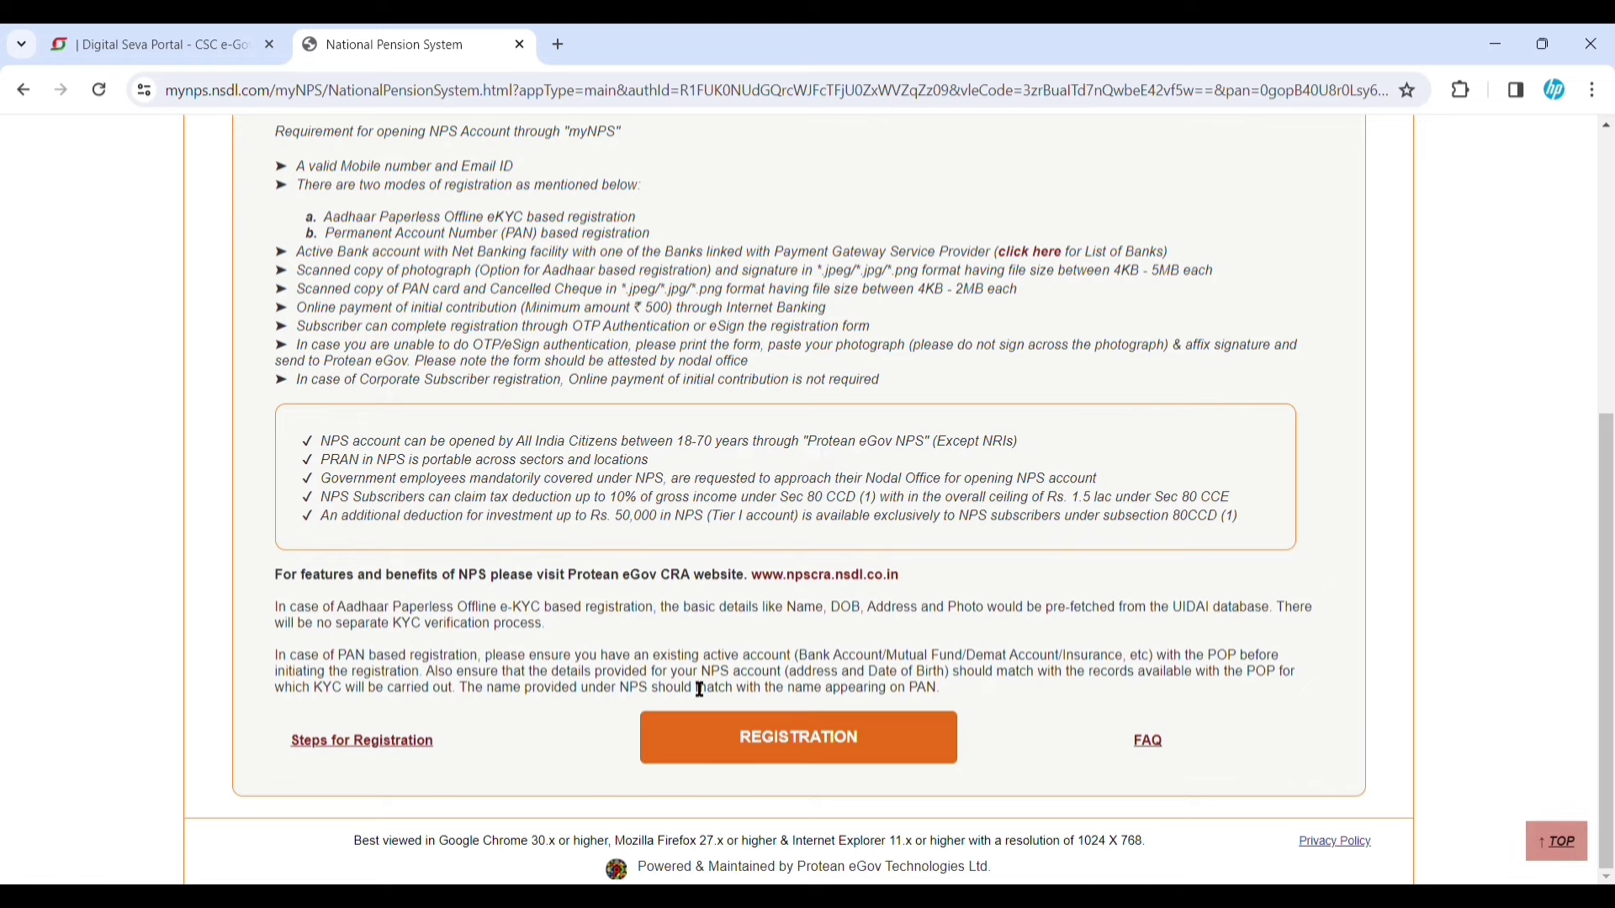
click(835, 738)
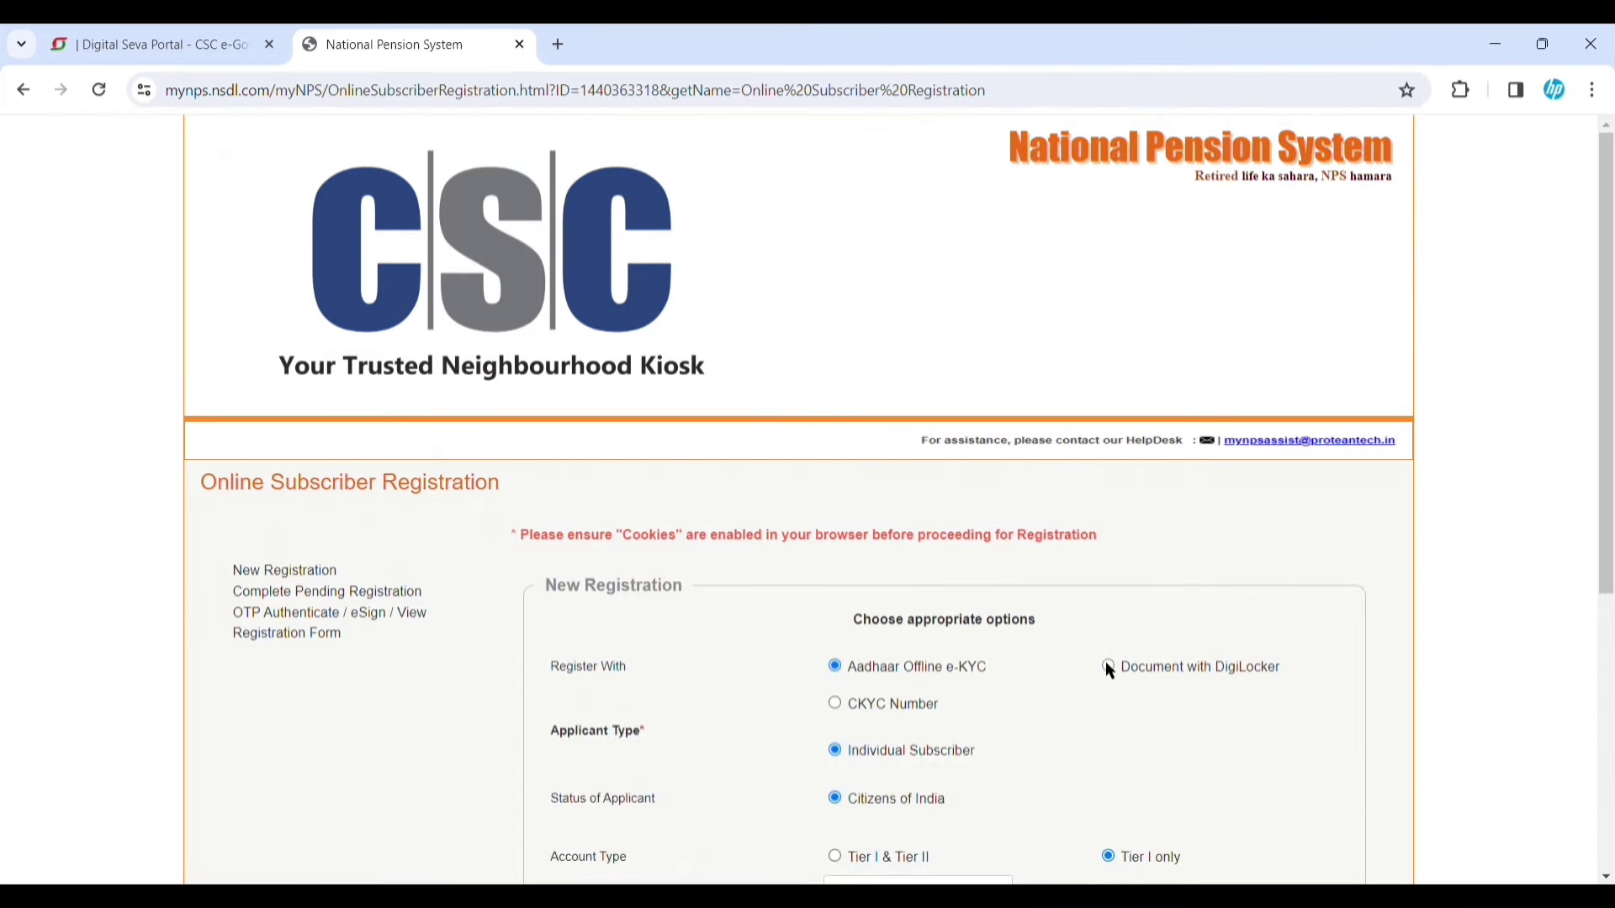
Register with a document from DigiLocker, choose E-AADHAAR as the document, and continue.
click(1105, 665)
scroll(1059, 671, down, 1)
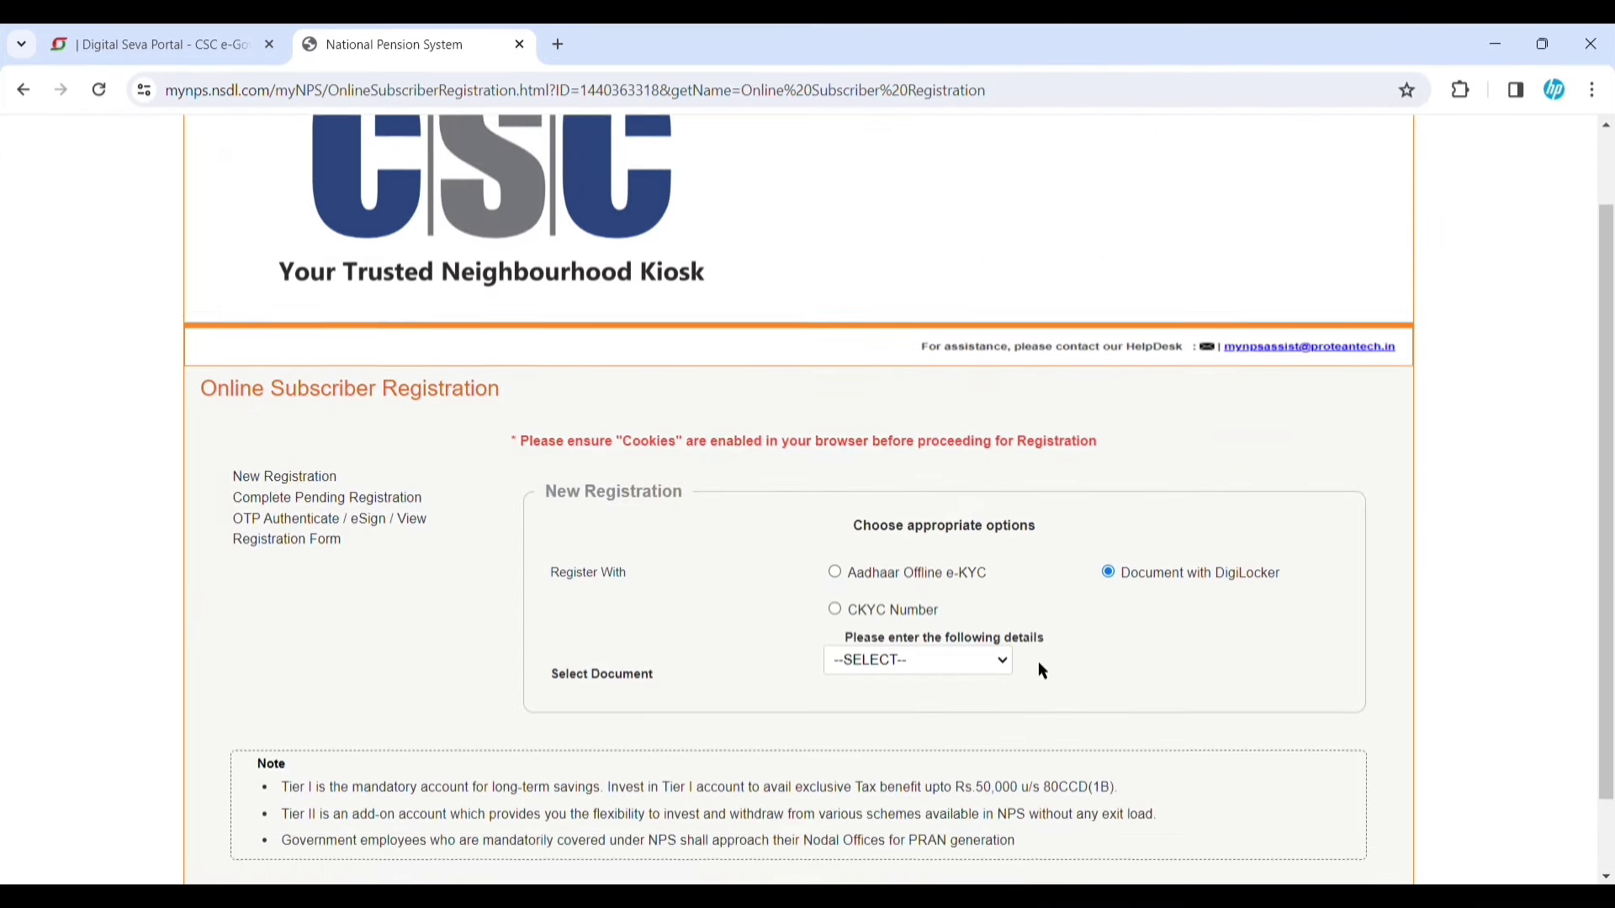
scroll(1038, 661, down, 1)
mouse_move(975, 572)
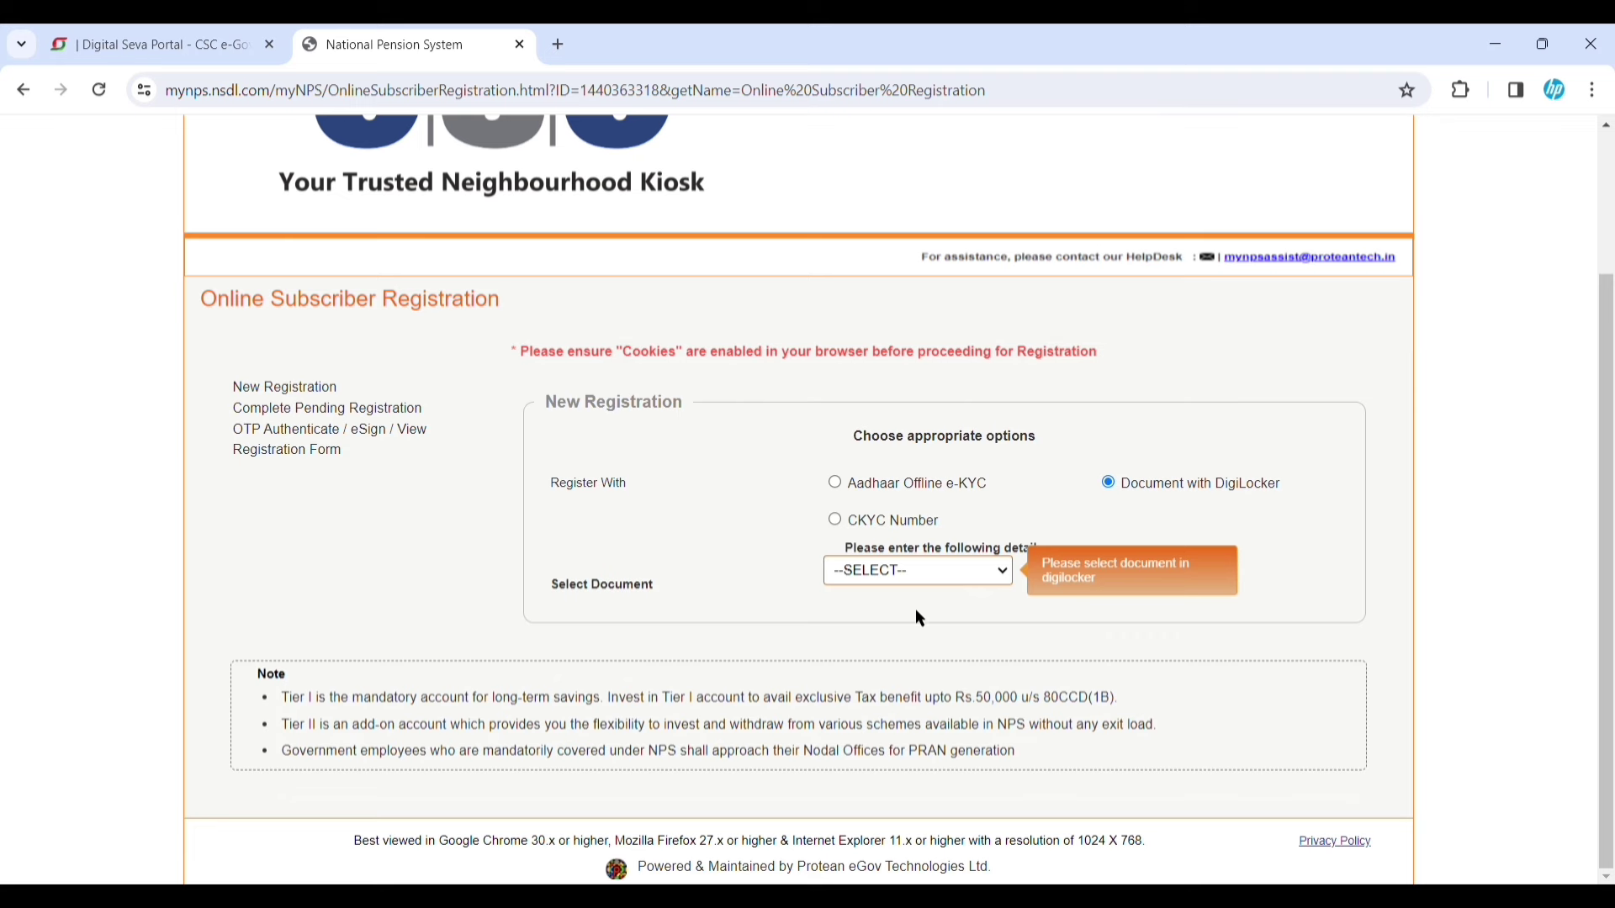
click(921, 620)
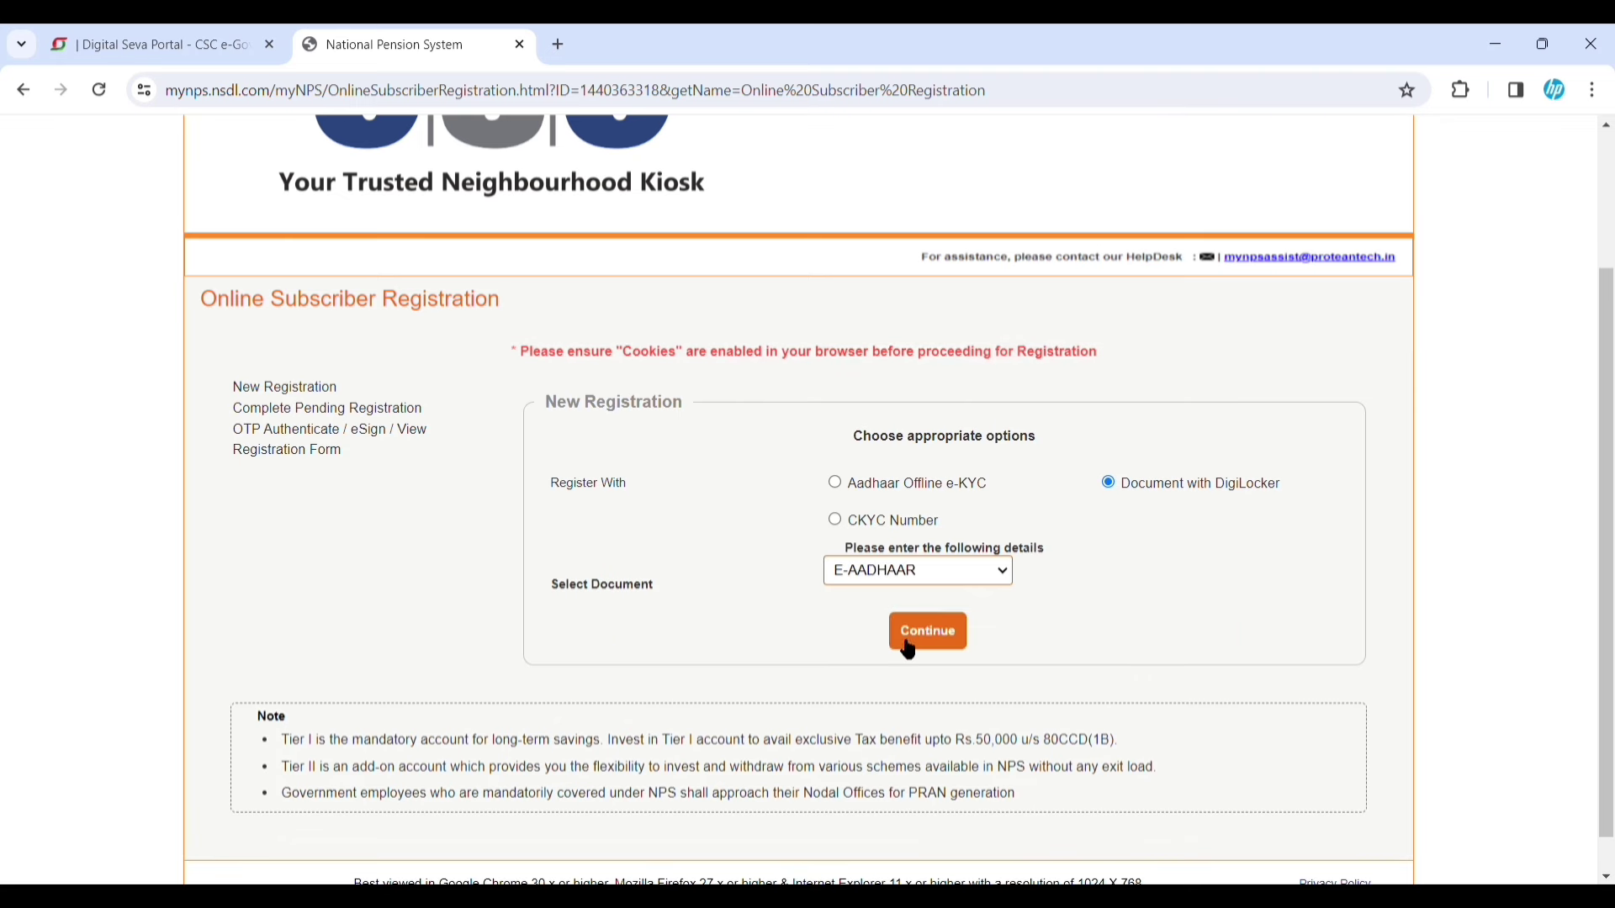
click(952, 646)
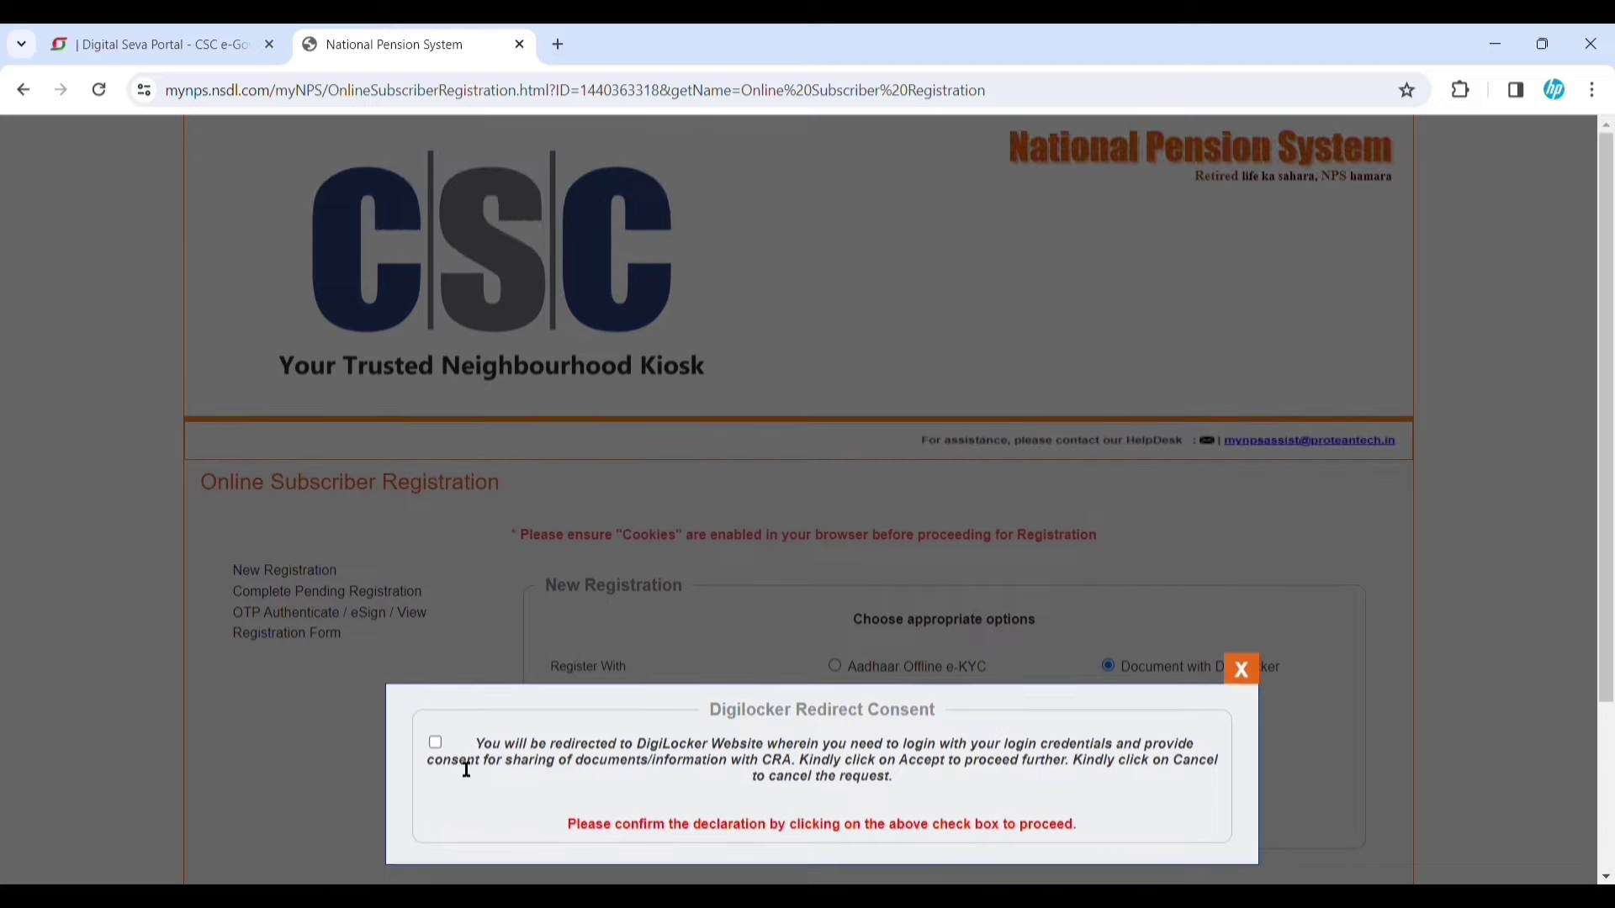
Confirm the DigiLocker redirect declaration and accept the redirect to the sign-in page.
click(435, 744)
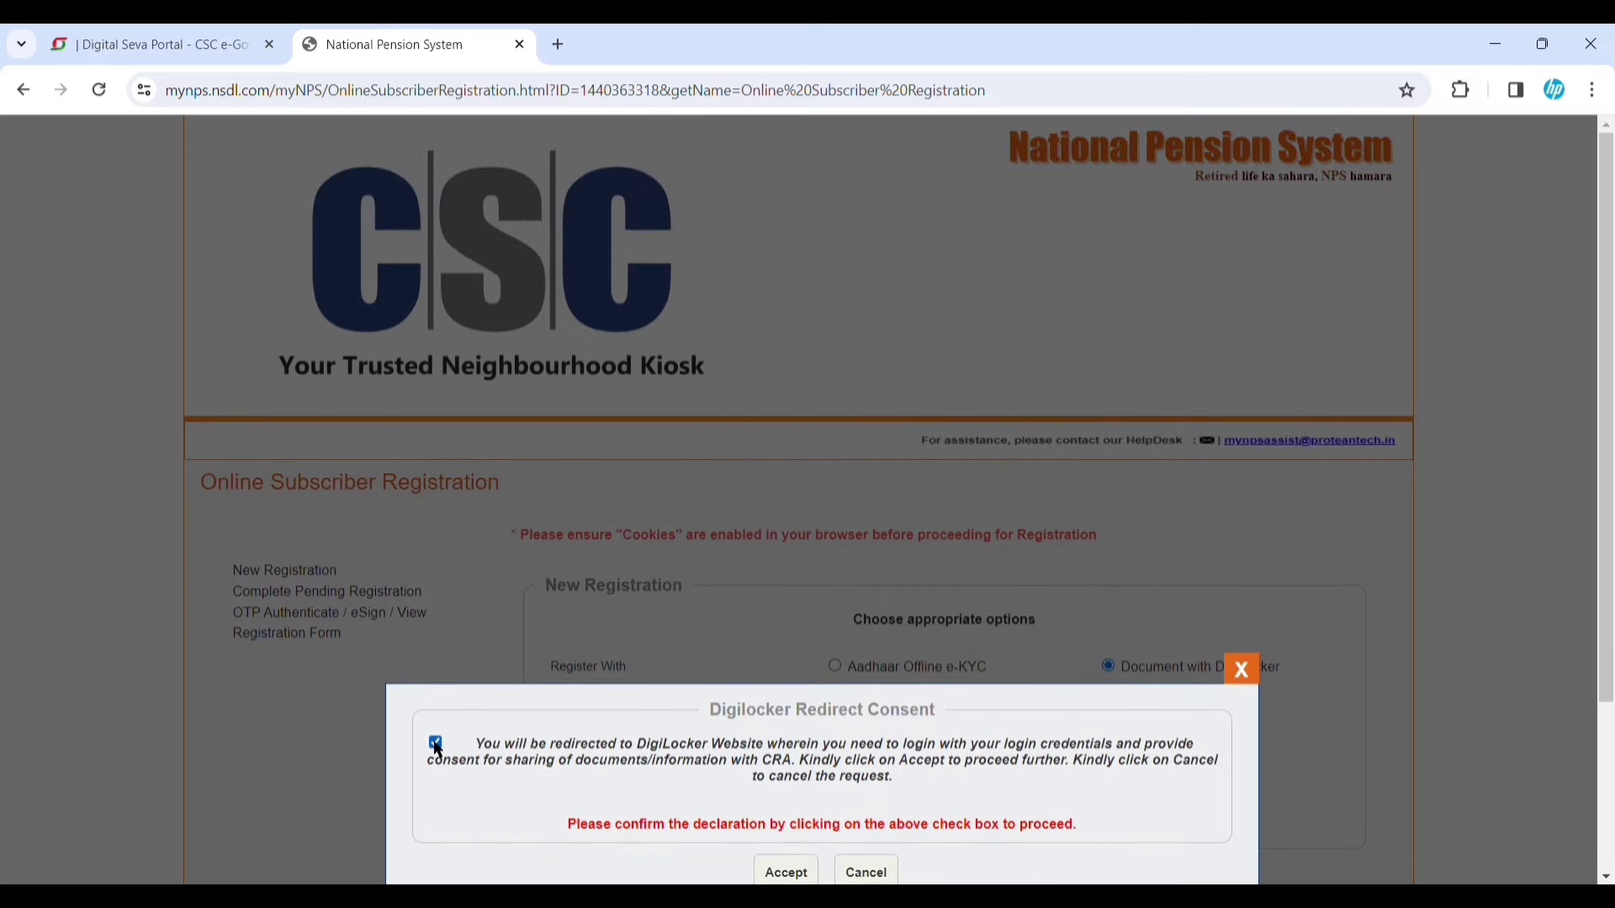
scroll(586, 721, down, 3)
click(794, 652)
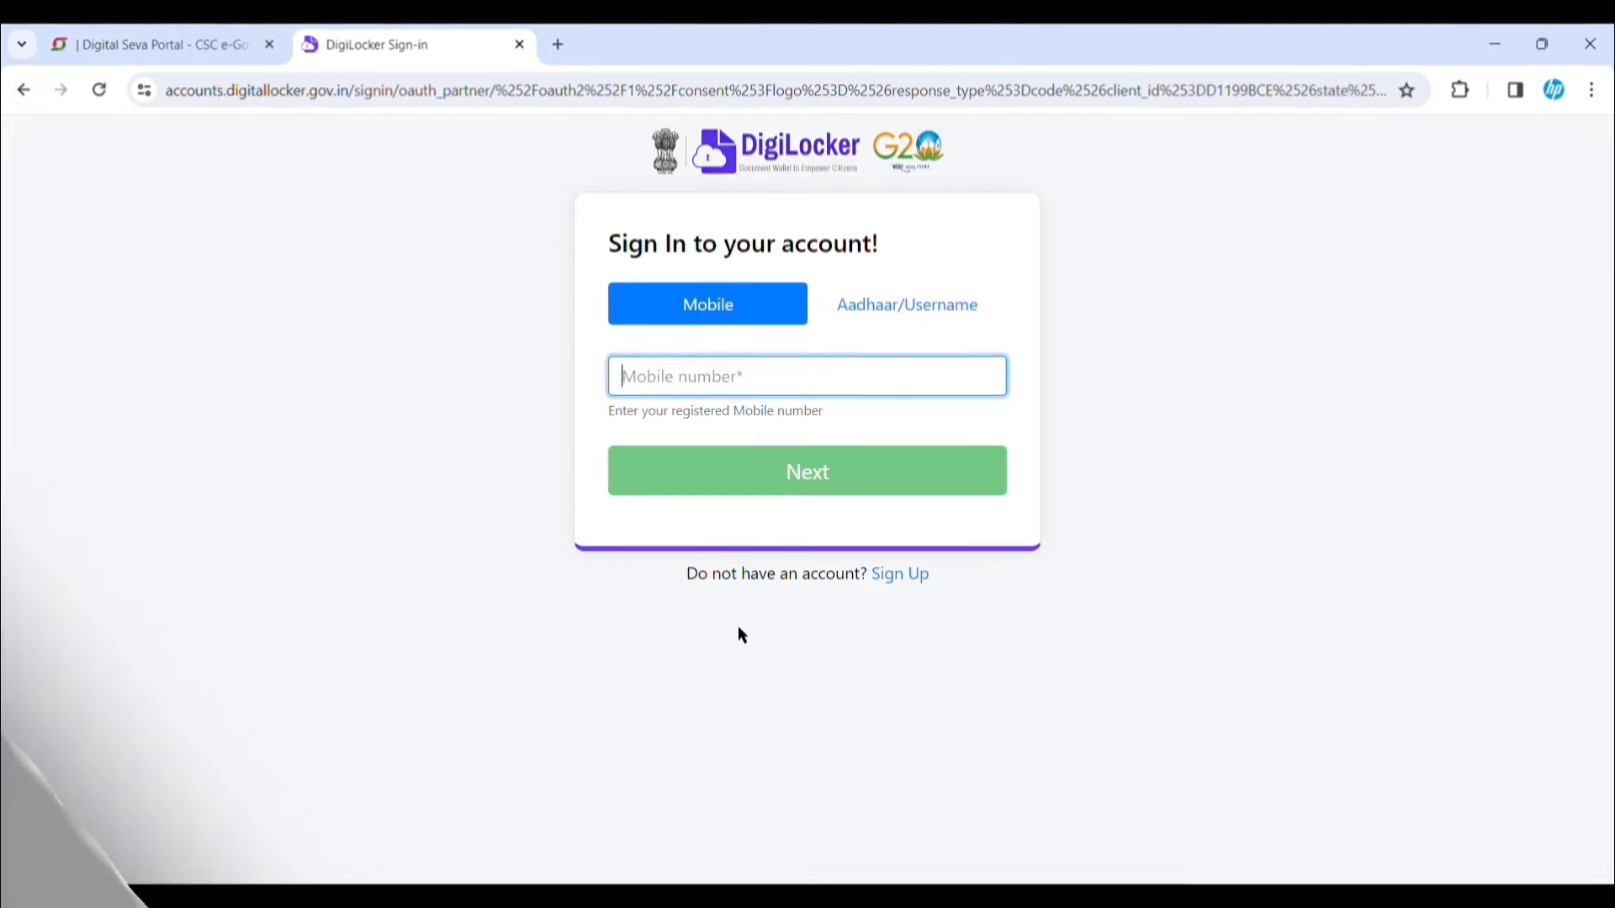
Sign in to DigiLocker with the Aadhaar/Username option, filling in the account identifier and the security PIN.
click(870, 307)
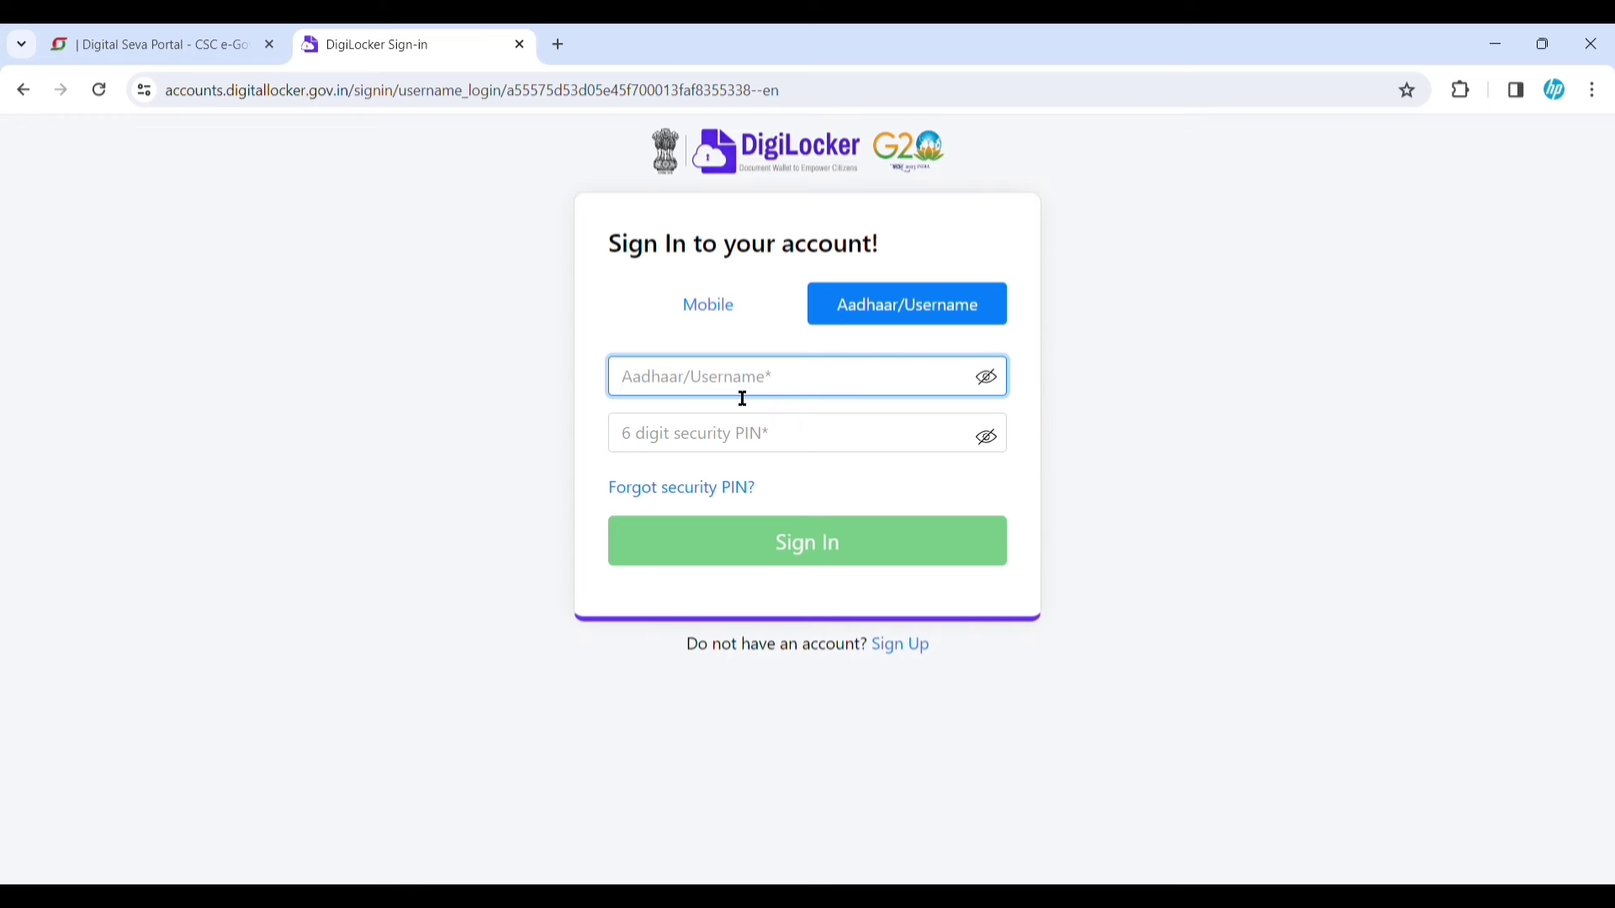
key(ctrl+v)
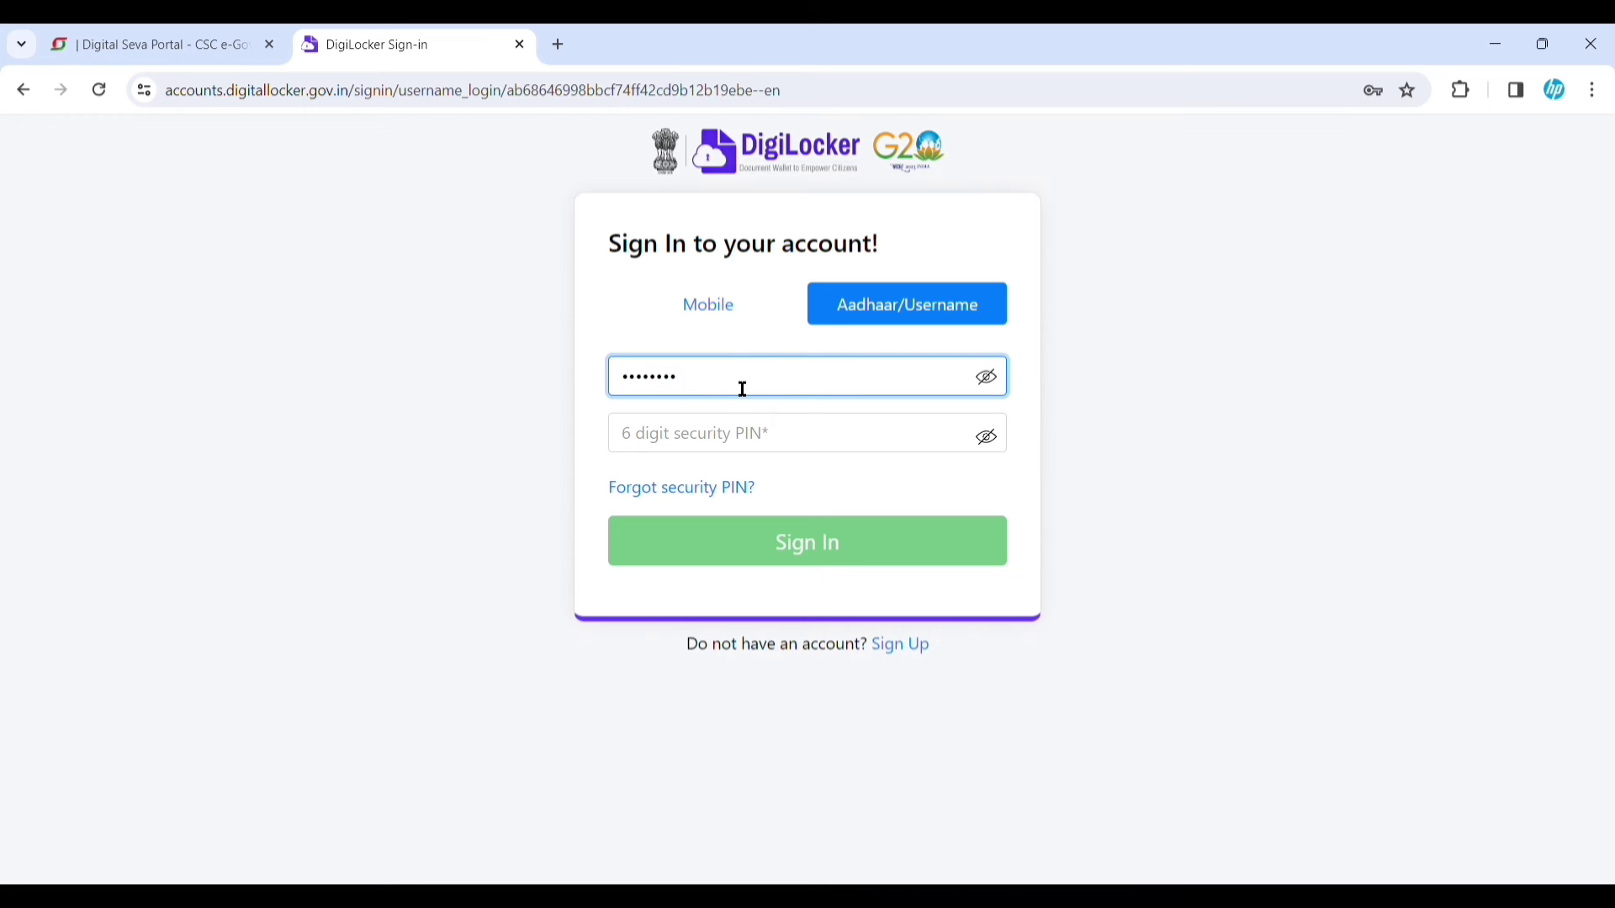
text(**)
key(Tab)
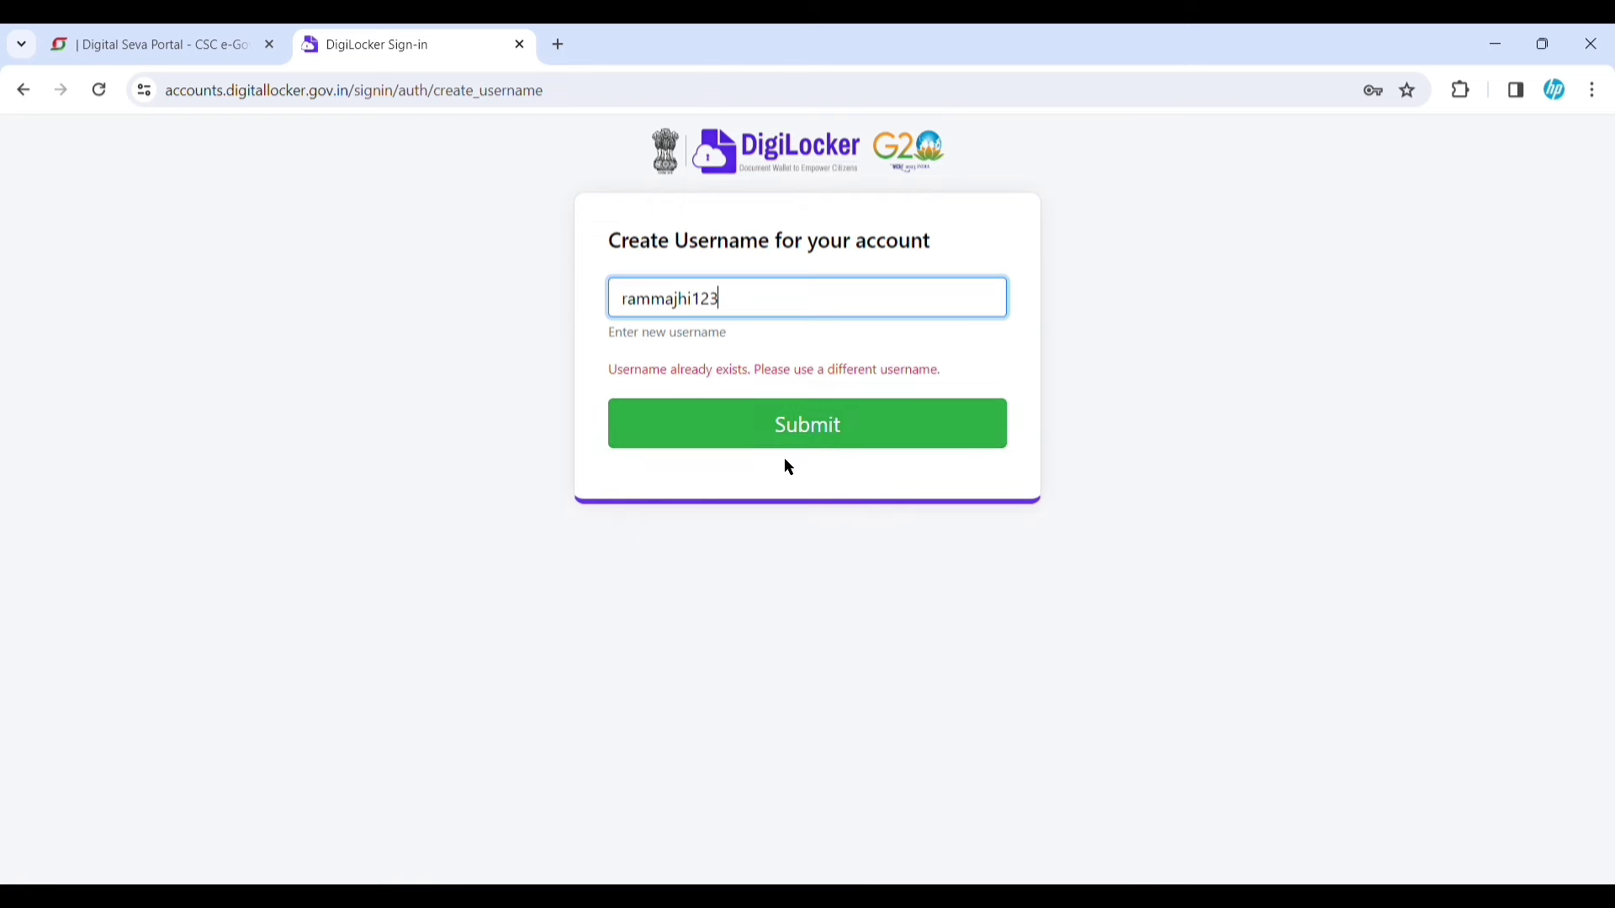
Submit and confirm the new account username, and allow sharing the Aadhaar Card and PAN Verification Record with myNPS National Pension System.
click(819, 436)
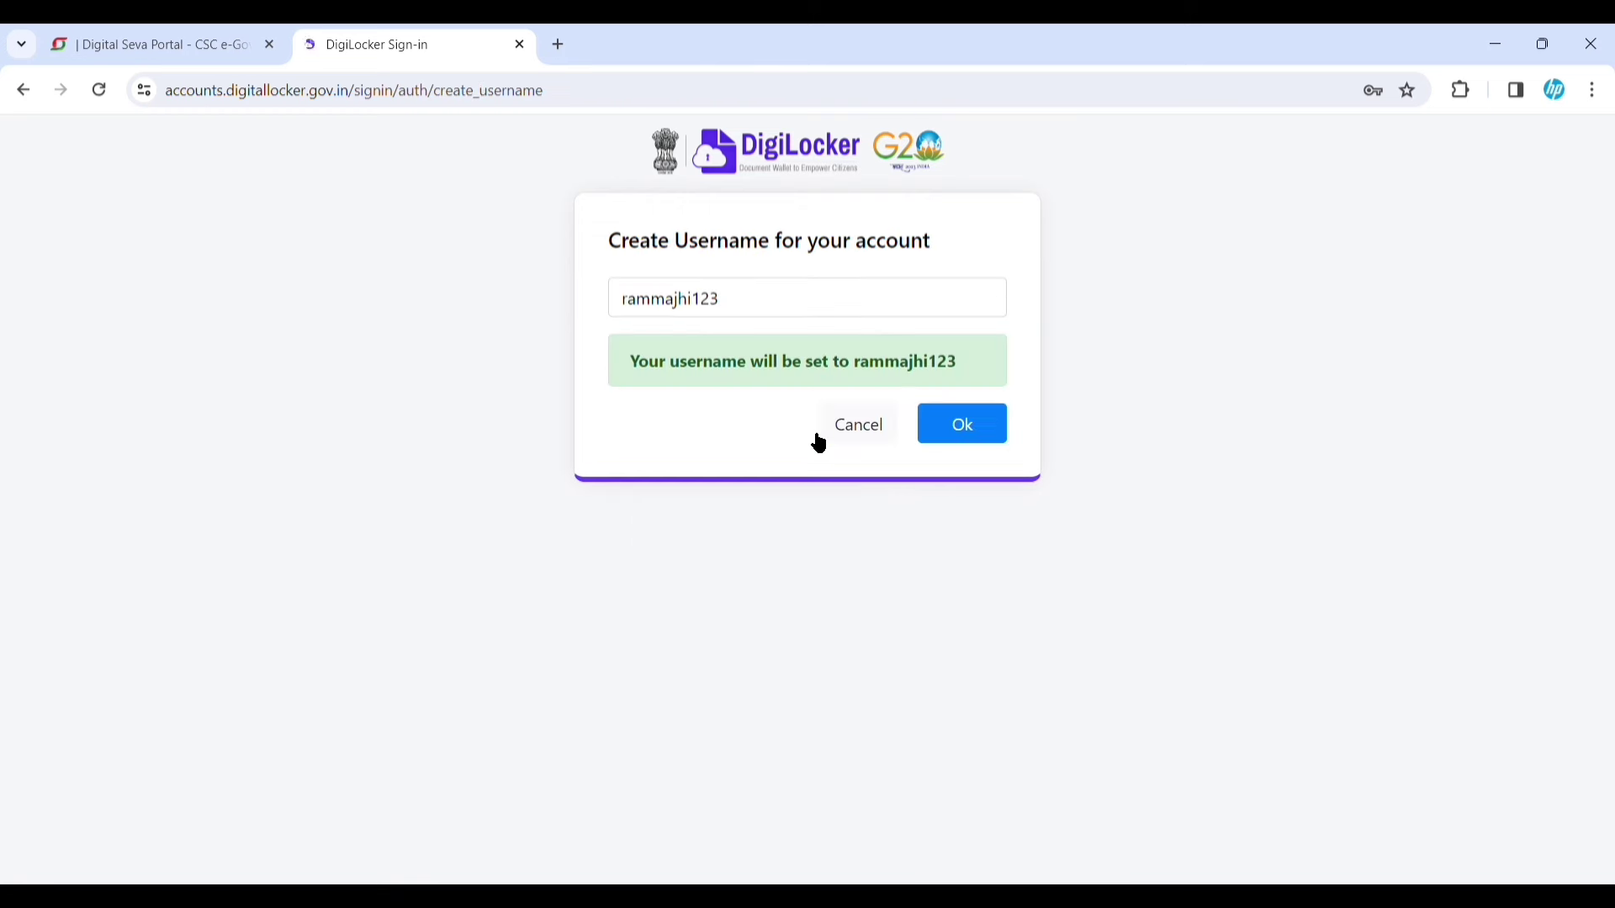
click(959, 434)
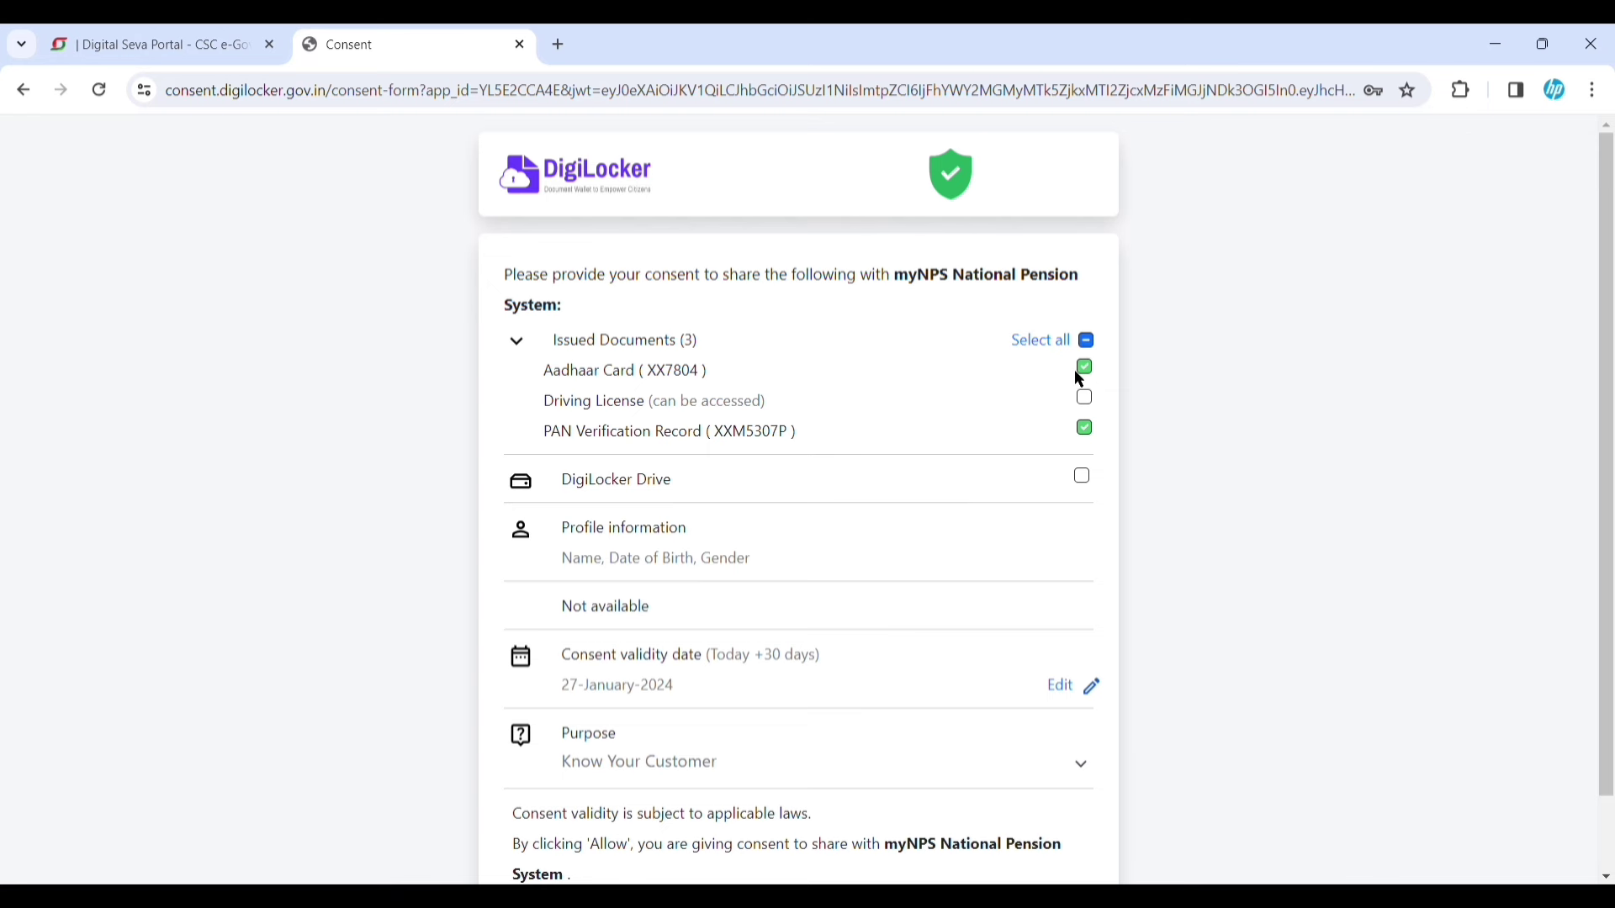
scroll(1078, 371, down, 1)
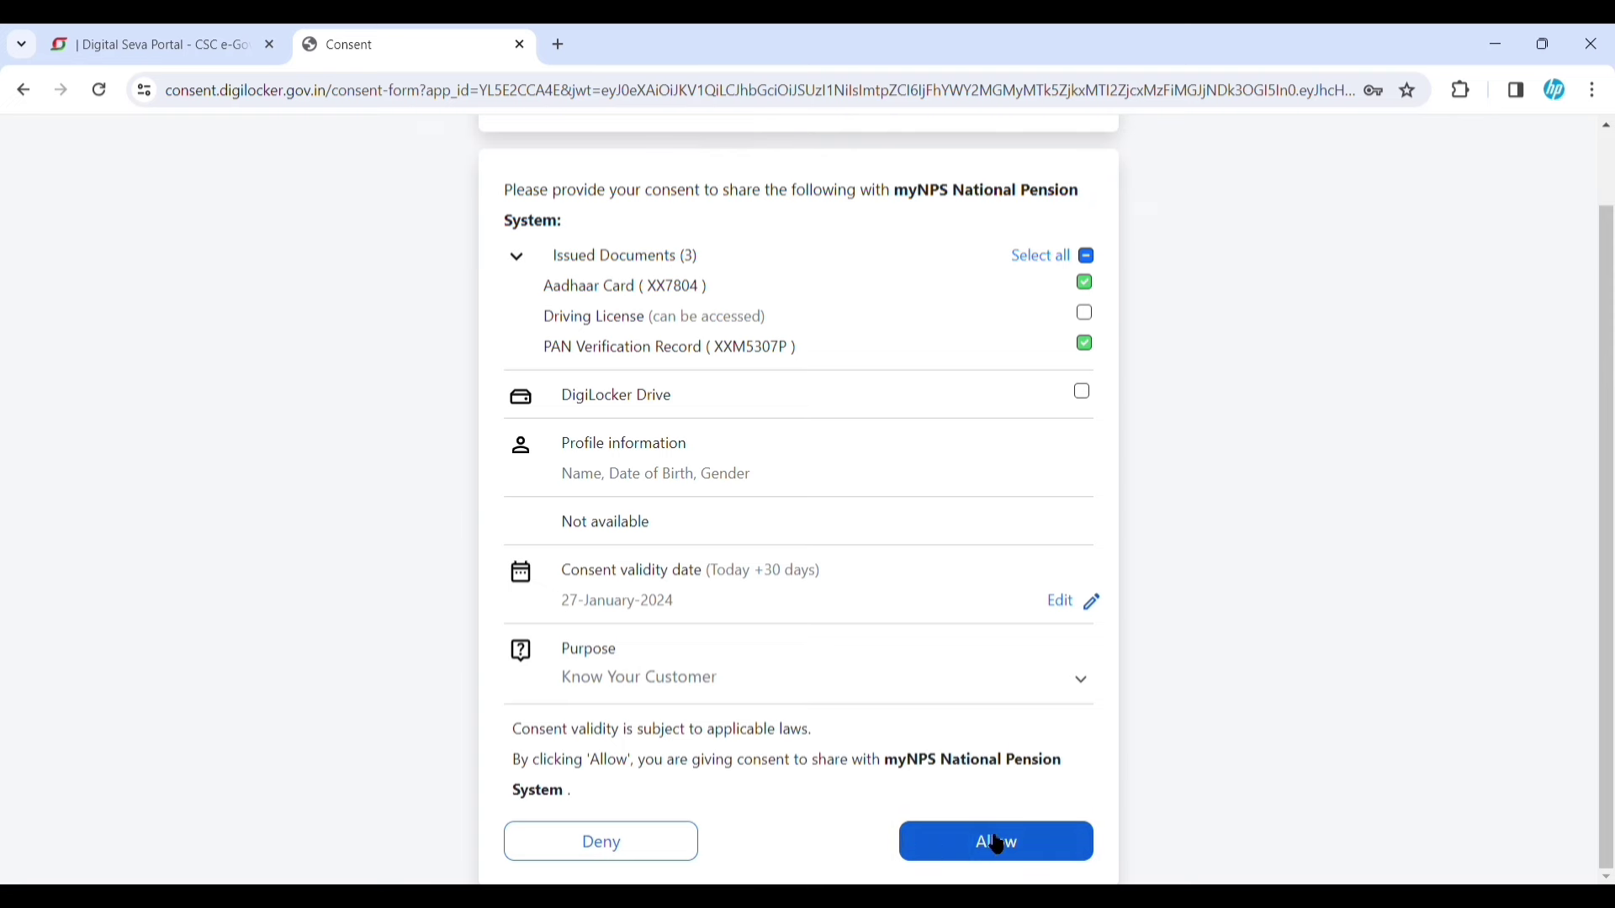
click(998, 843)
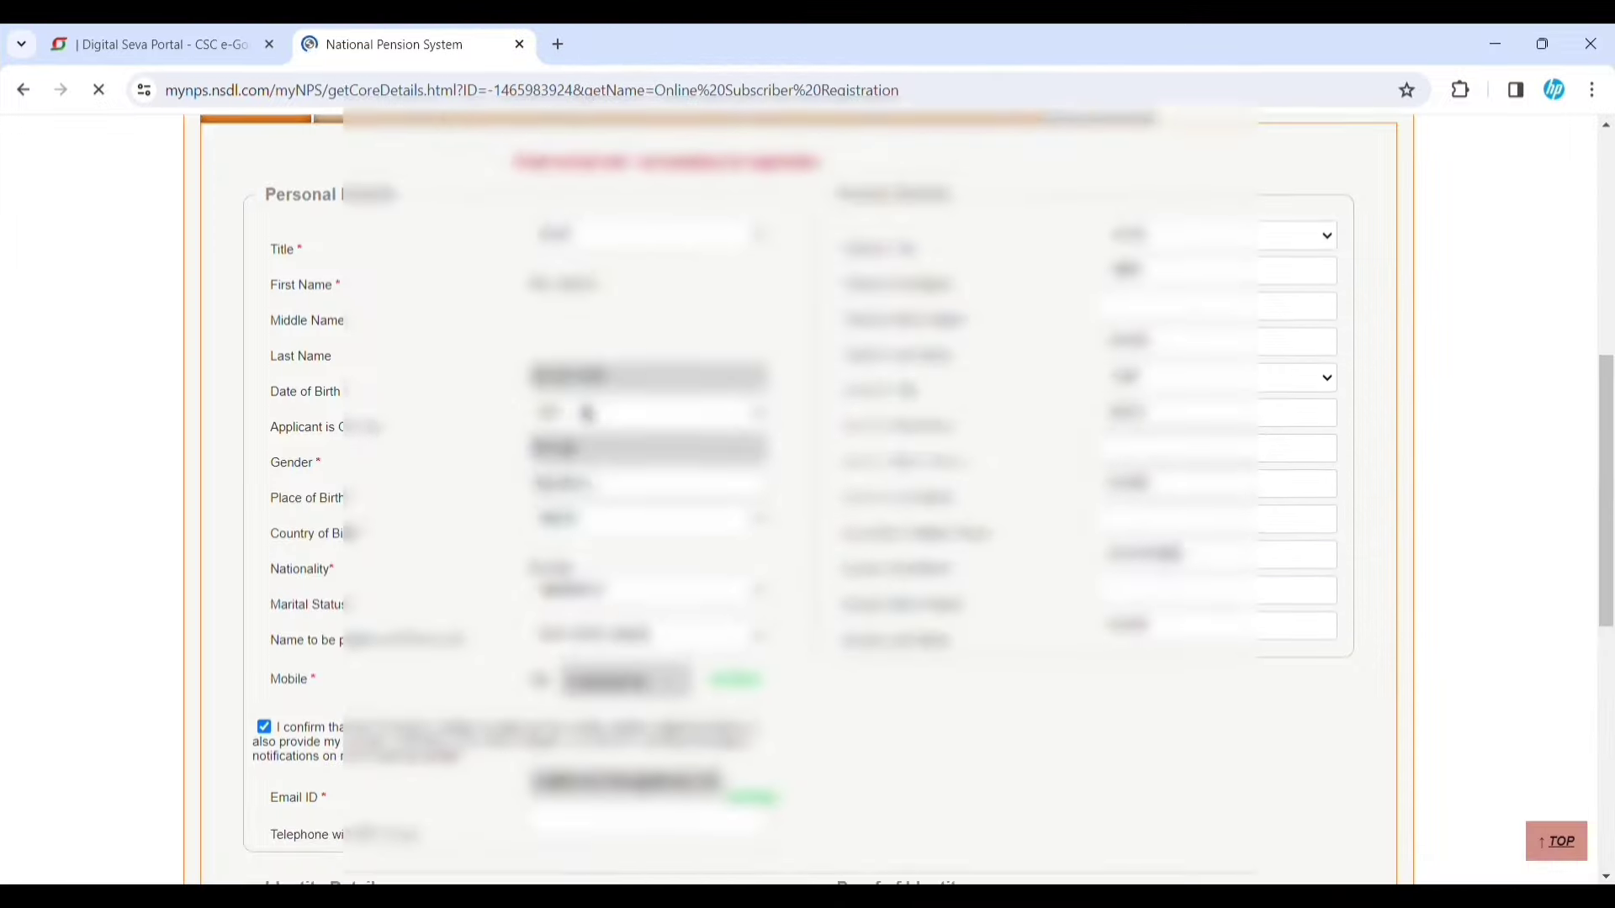
Go through the subscriber's personal and identity details and submit them to continue to the contact details.
scroll(588, 412, down, 5)
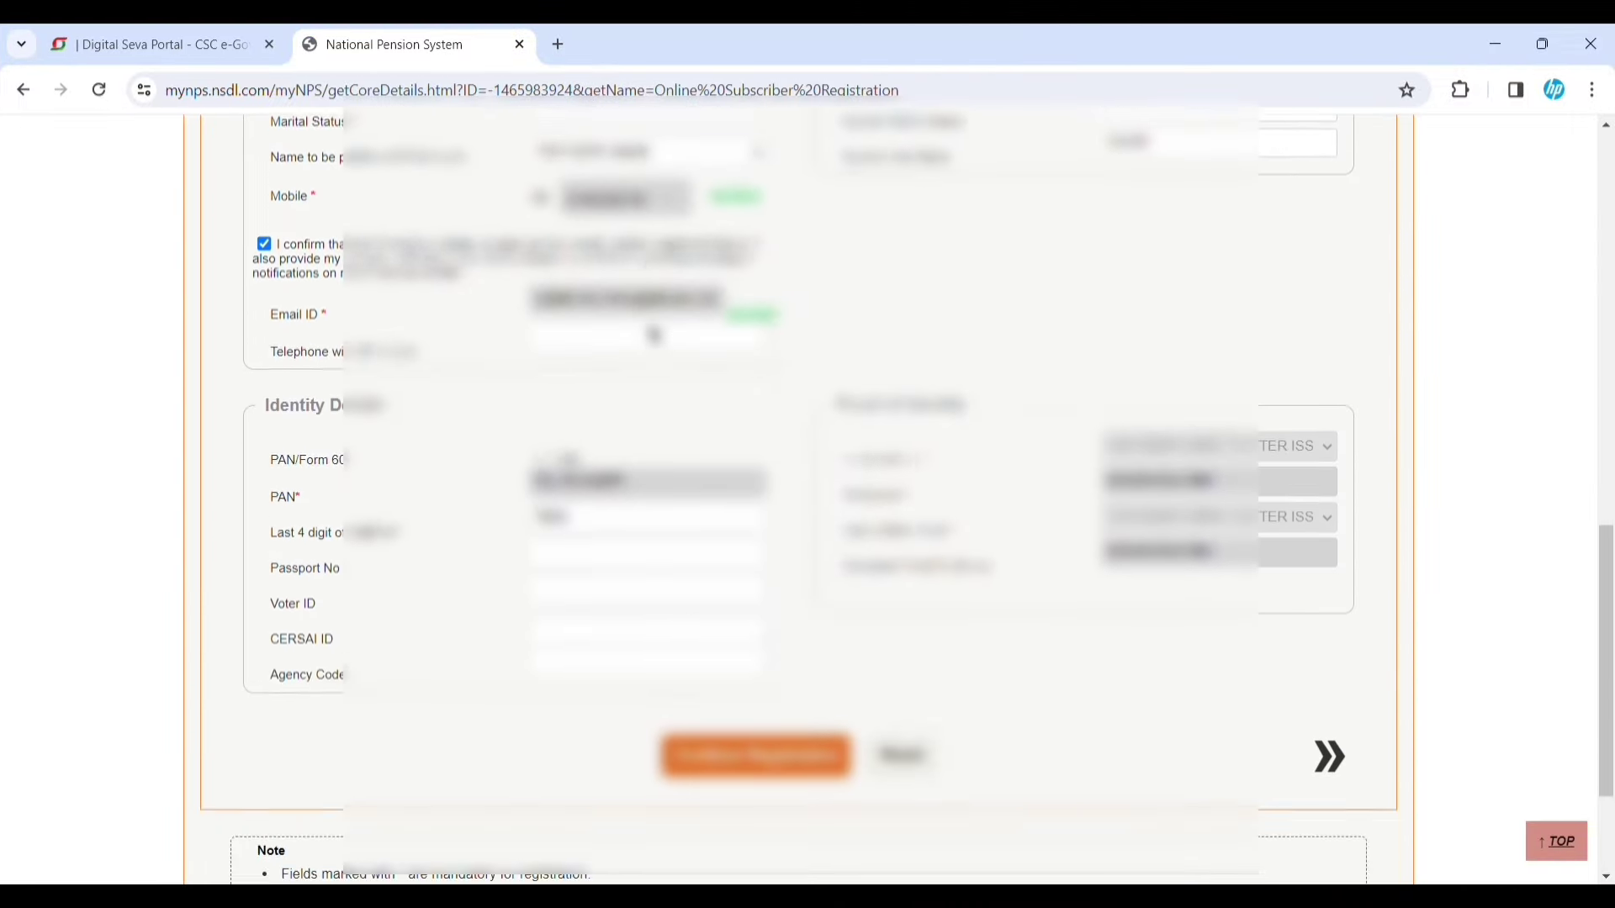
scroll(655, 335, down, 2)
click(725, 563)
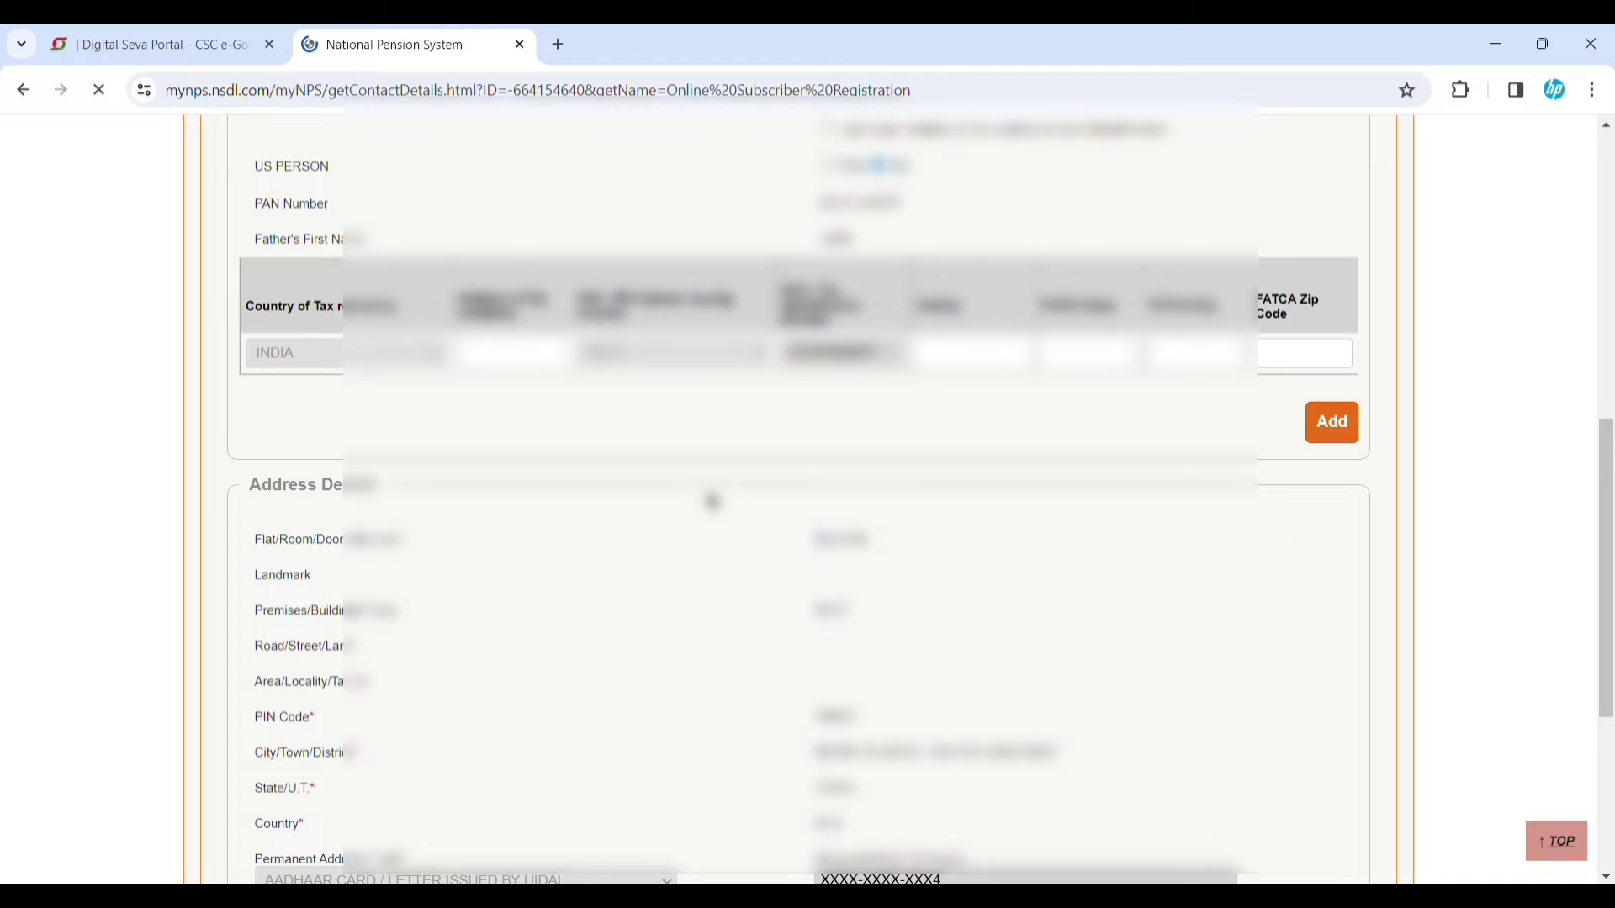
Check the tax residency and address entries in the contact details, and save them to proceed.
scroll(721, 481, down, 1)
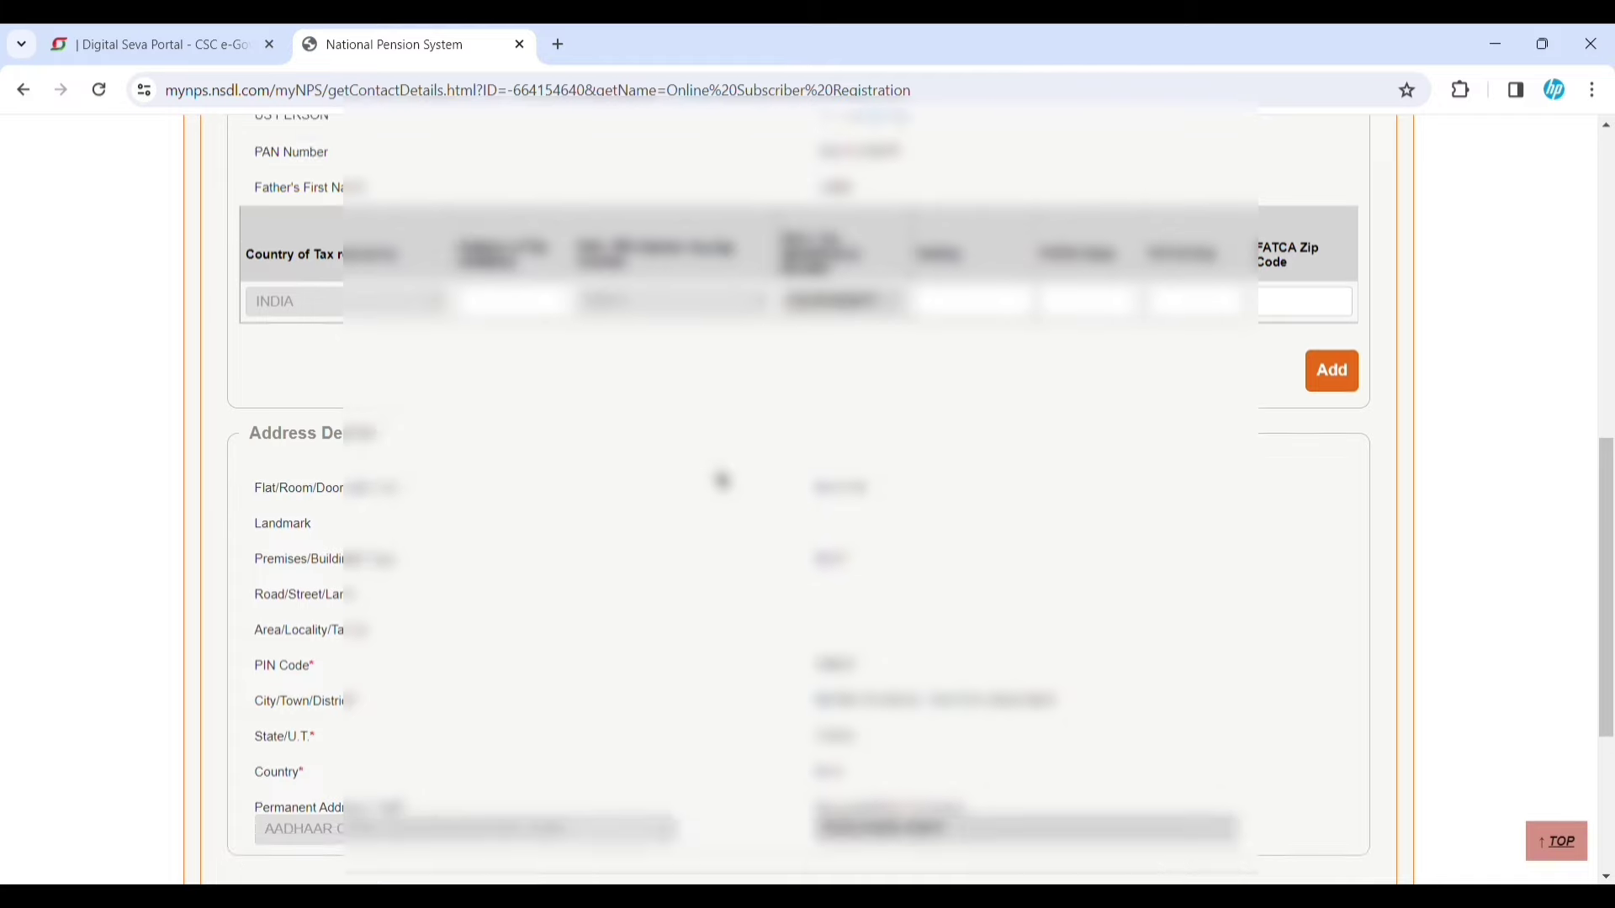
scroll(722, 481, up, 1)
scroll(722, 481, down, 8)
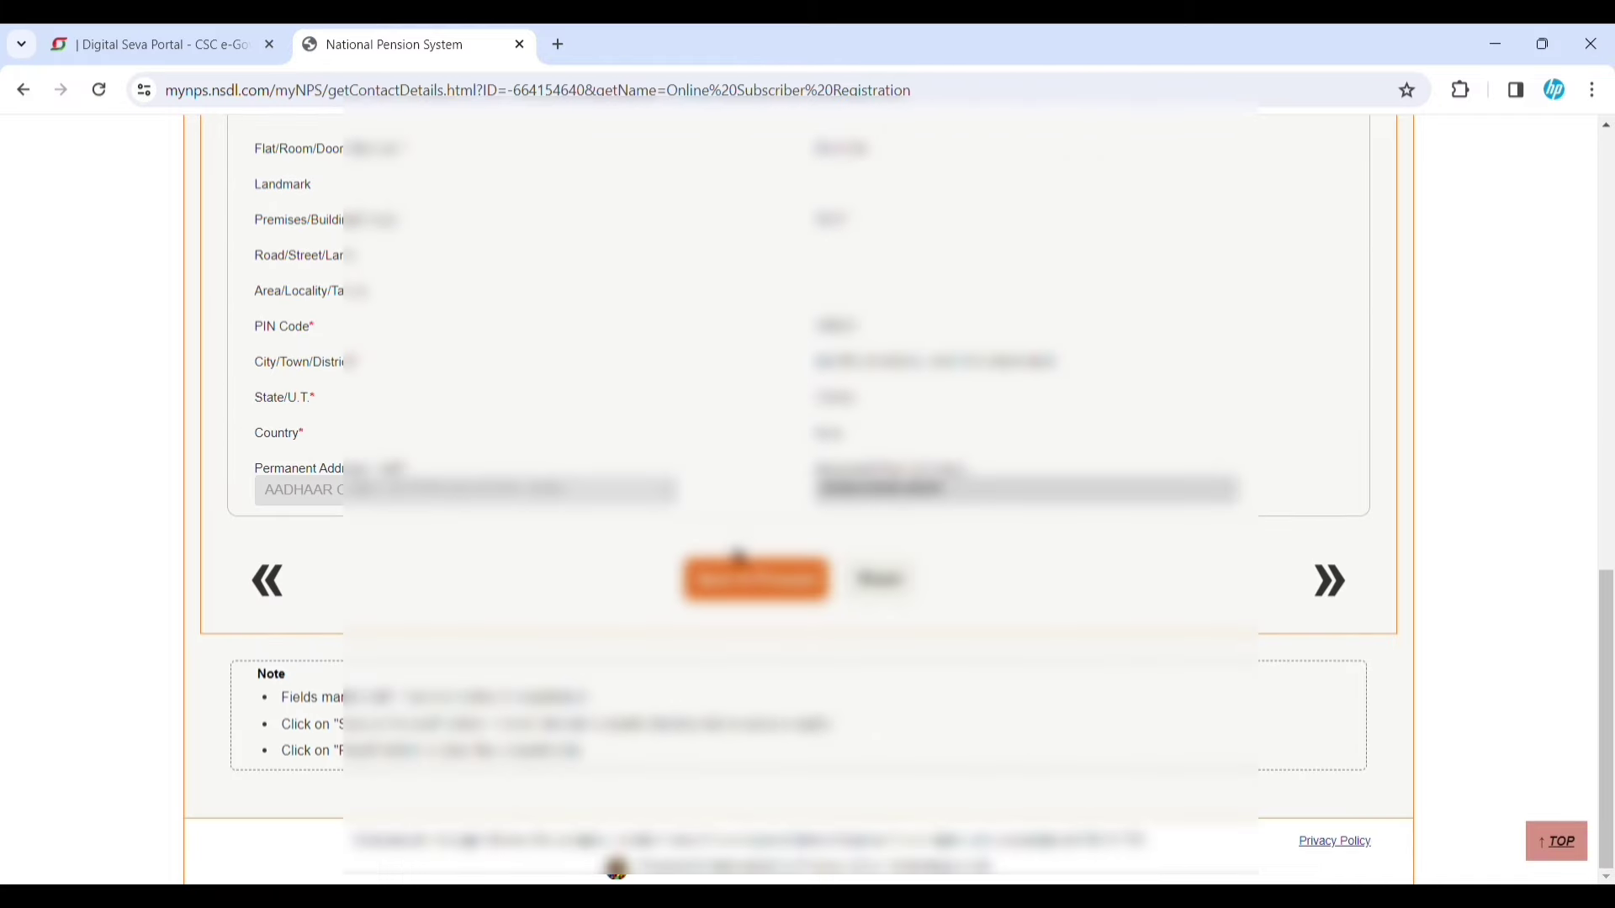
click(748, 576)
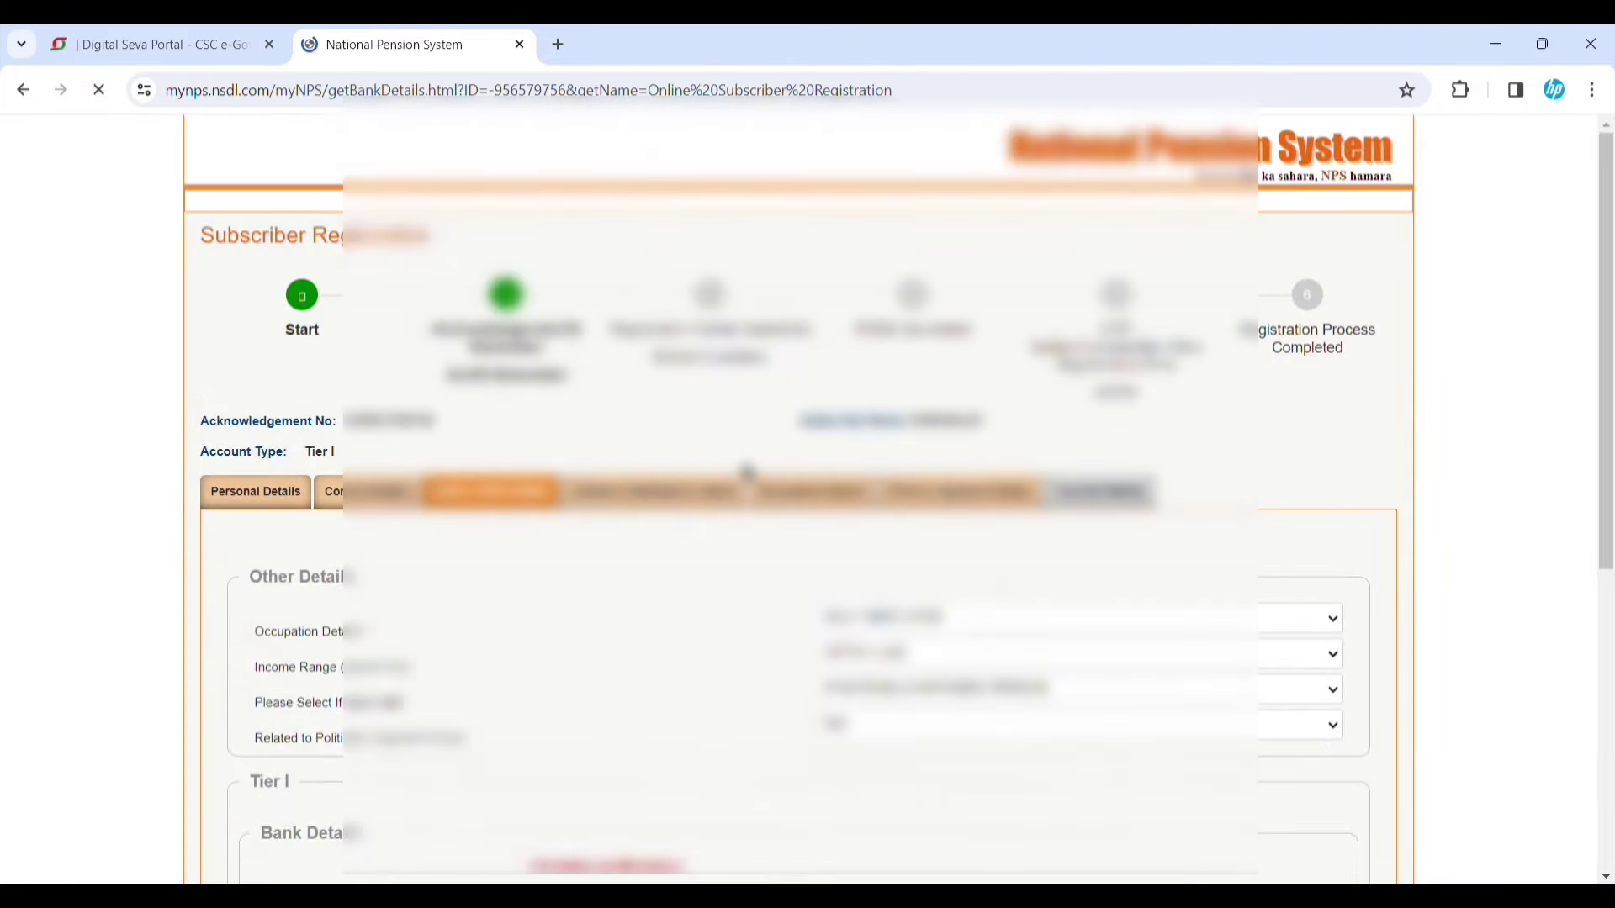
Save the bank and other details, and go on to save the Tier I scheme preference and nominee details.
scroll(748, 474, down, 7)
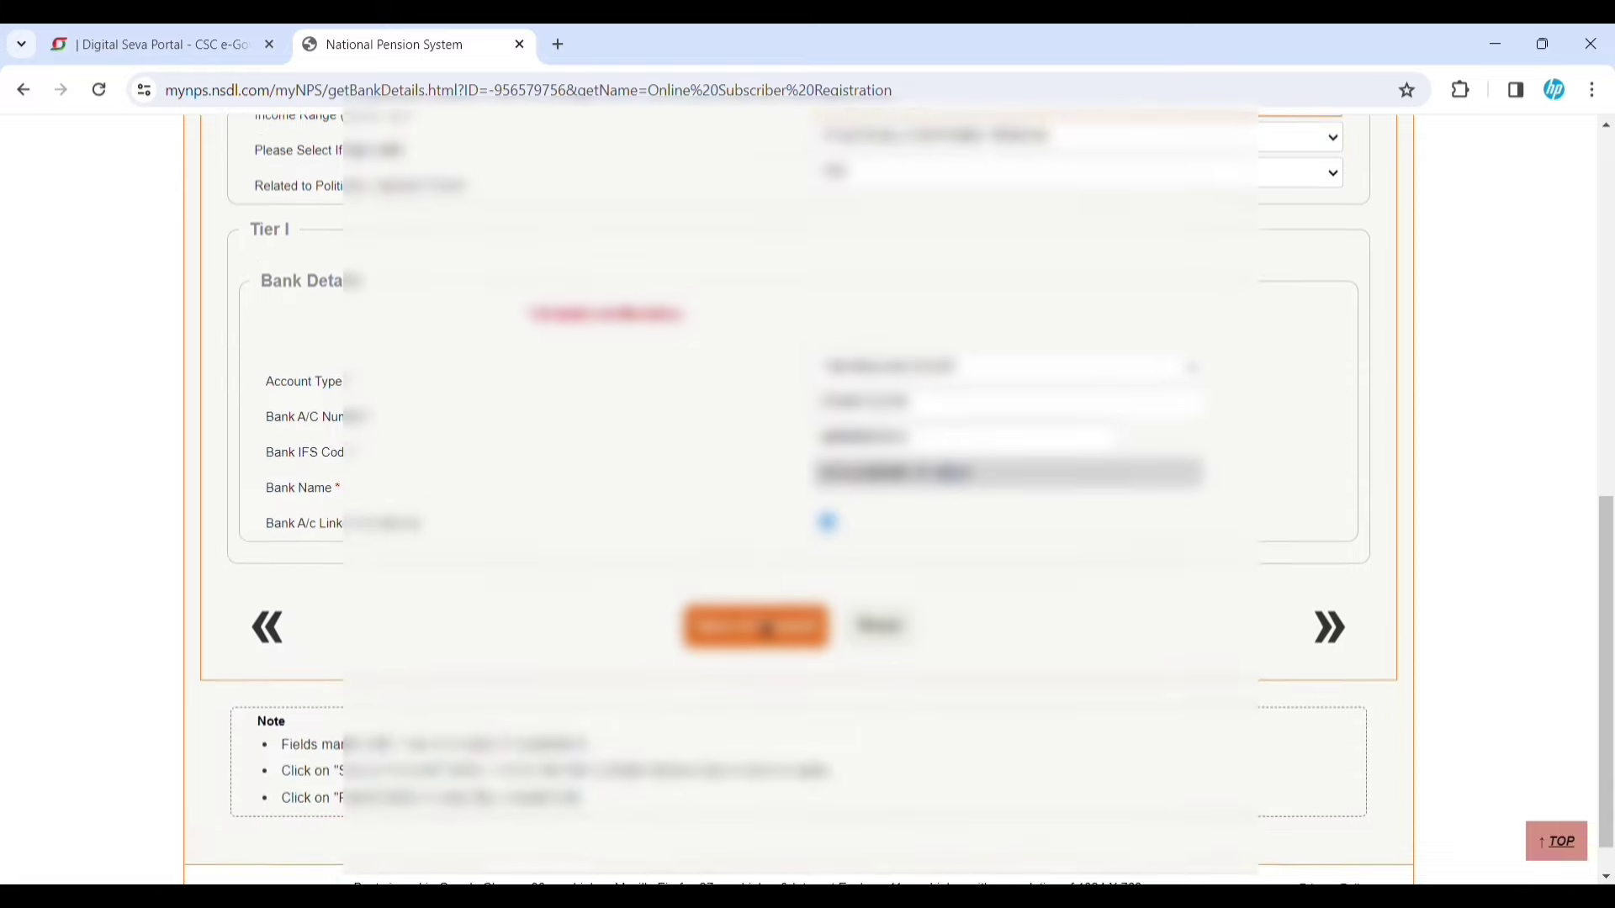
click(761, 581)
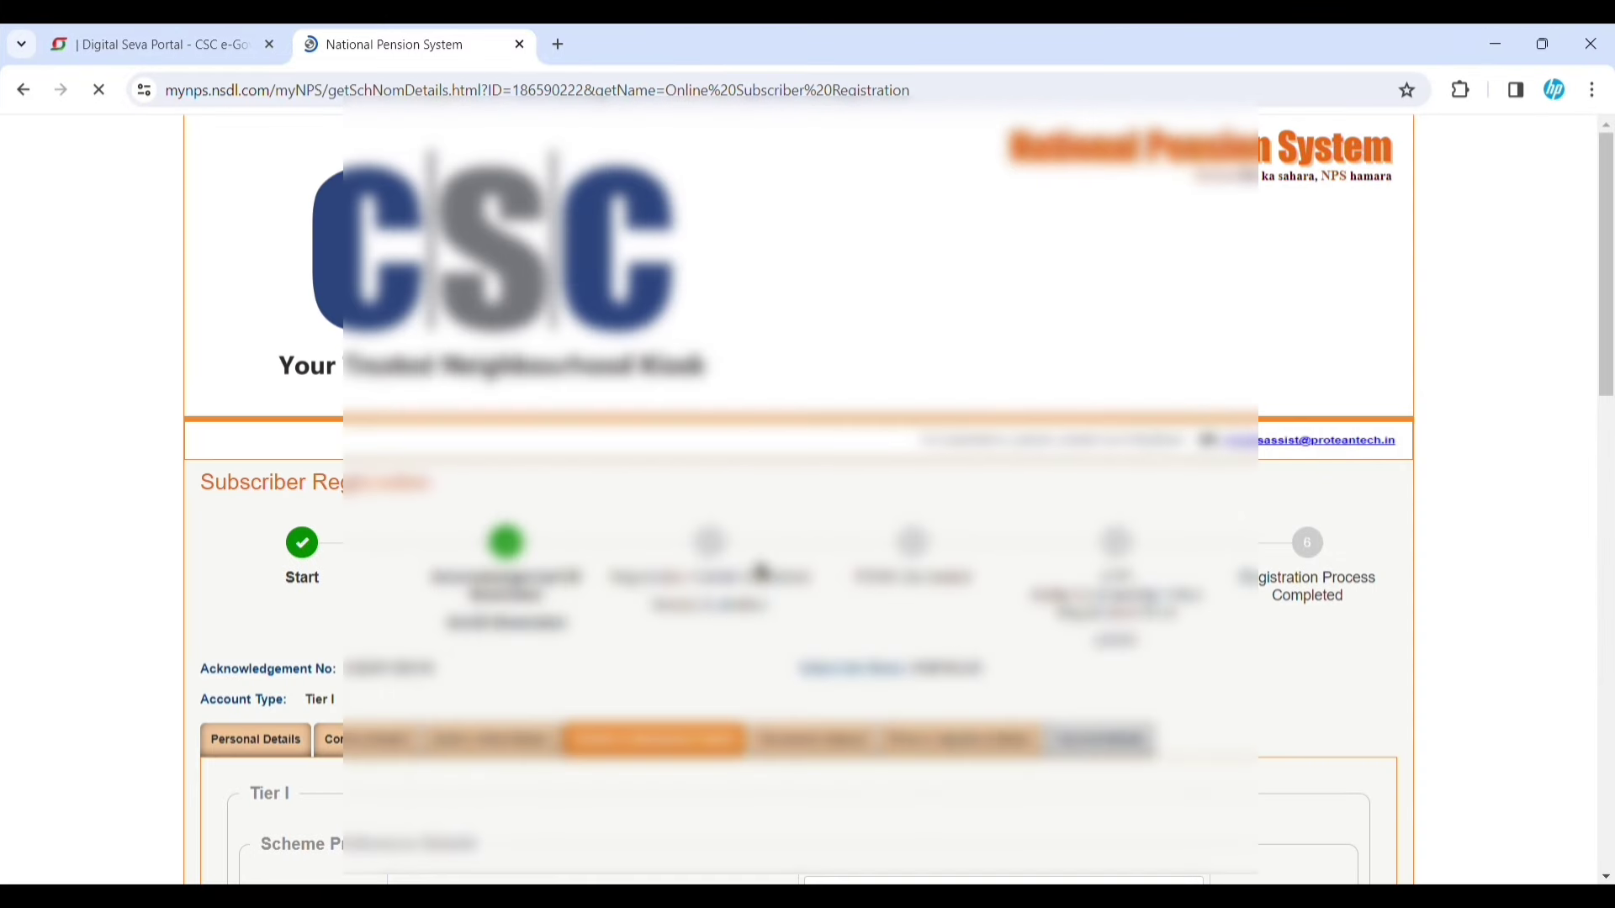
scroll(760, 572, down, 8)
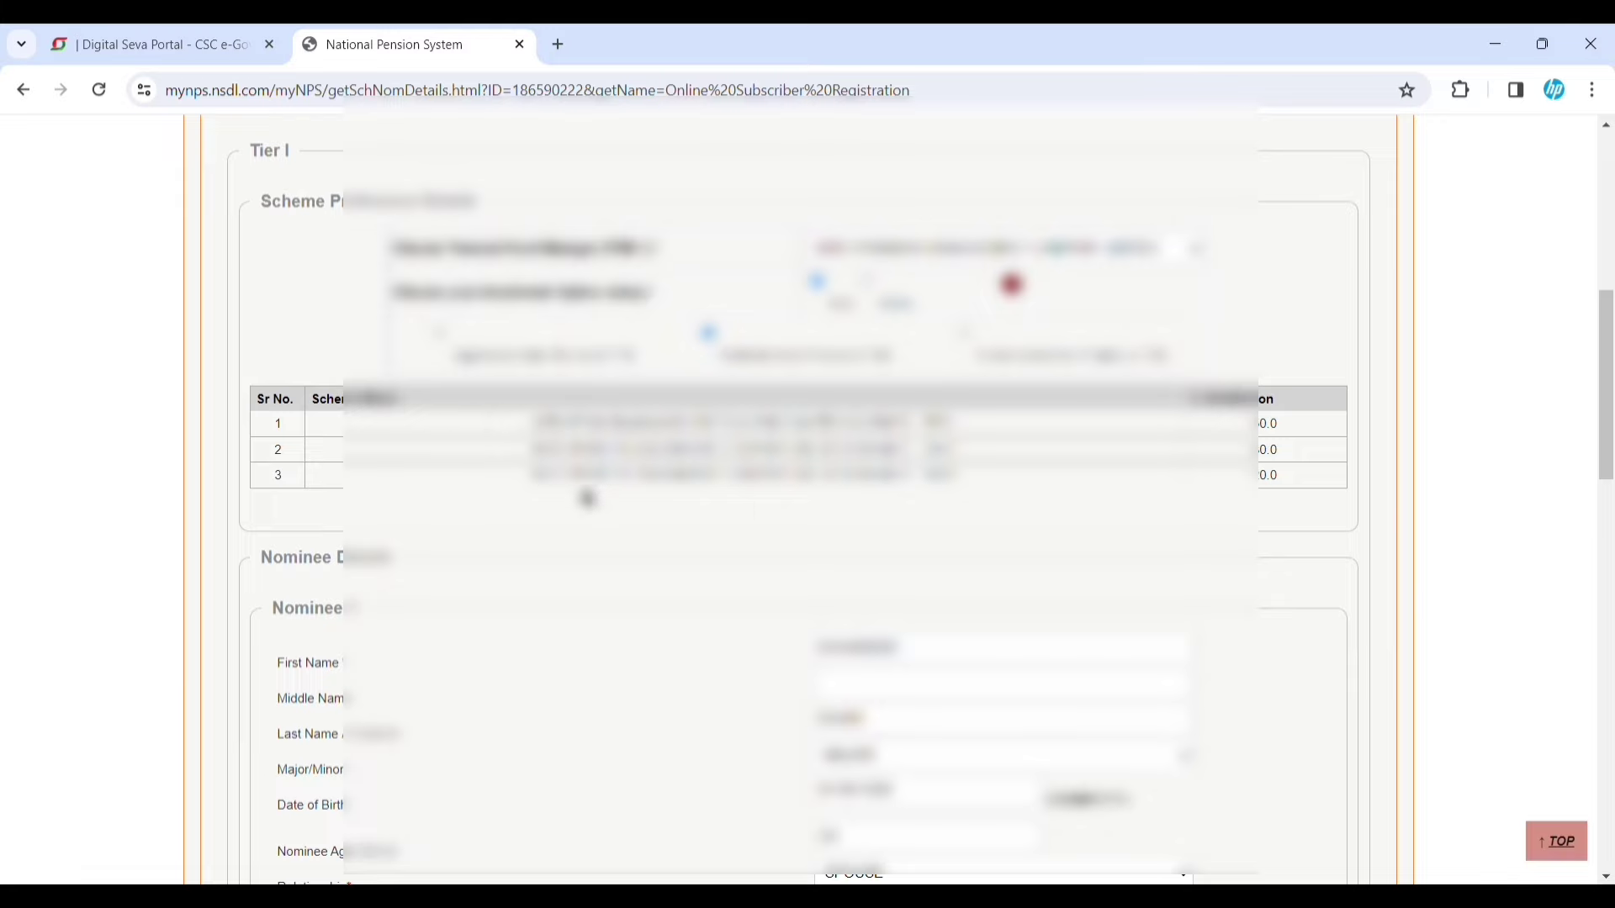
scroll(776, 505, down, 10)
click(757, 577)
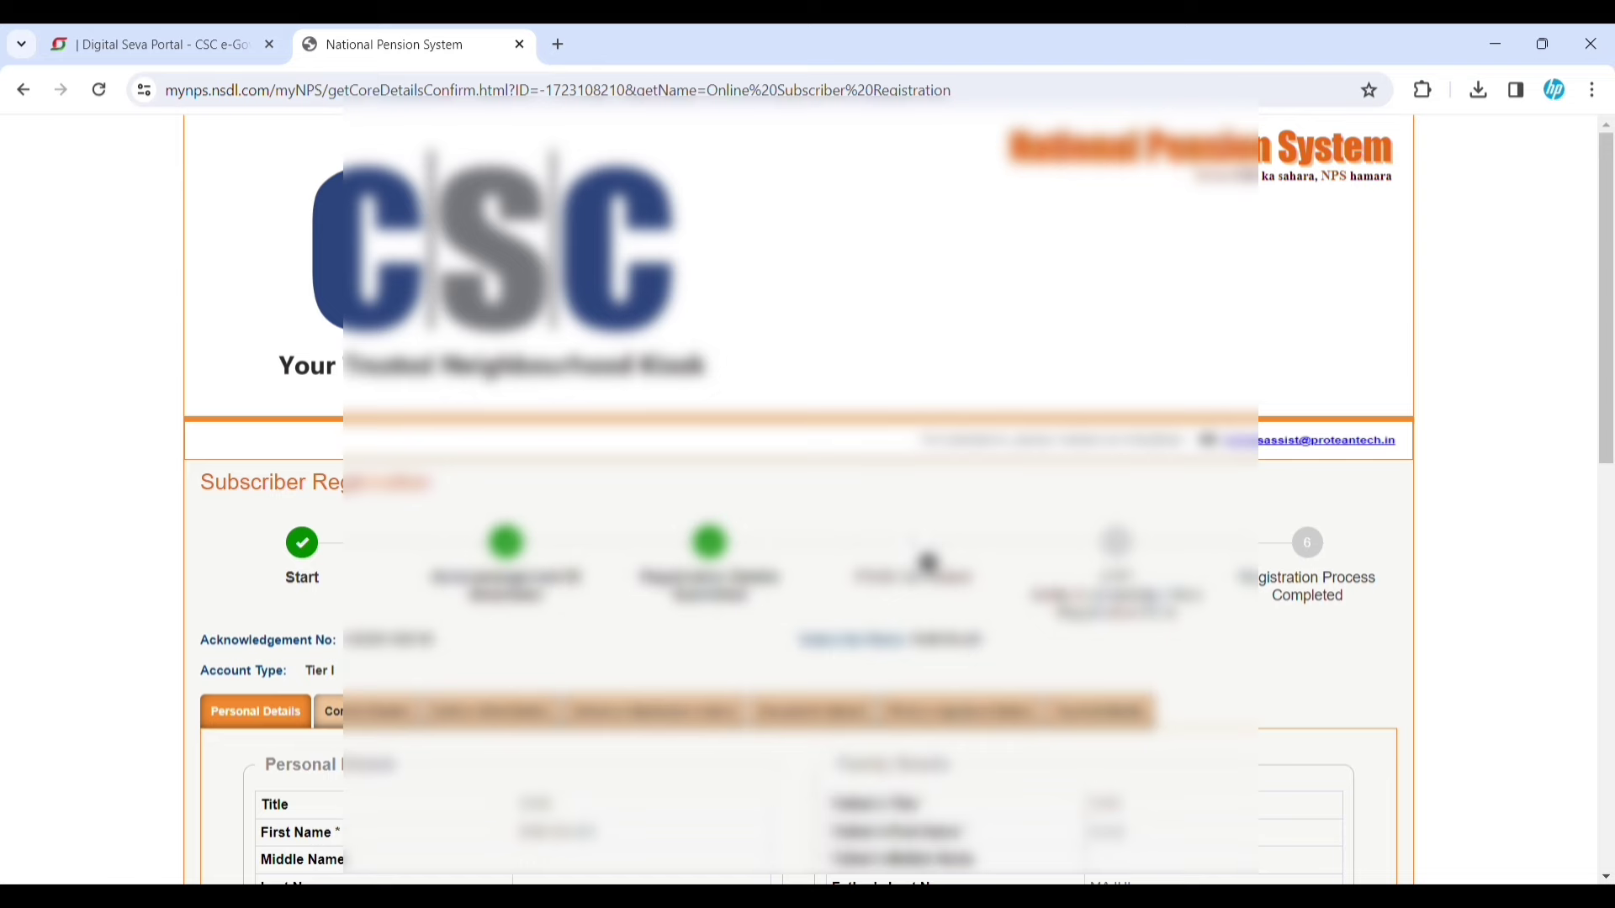
Review the submitted personal, family and identity details on the confirmation page and proceed to the payment details.
scroll(928, 564, down, 4)
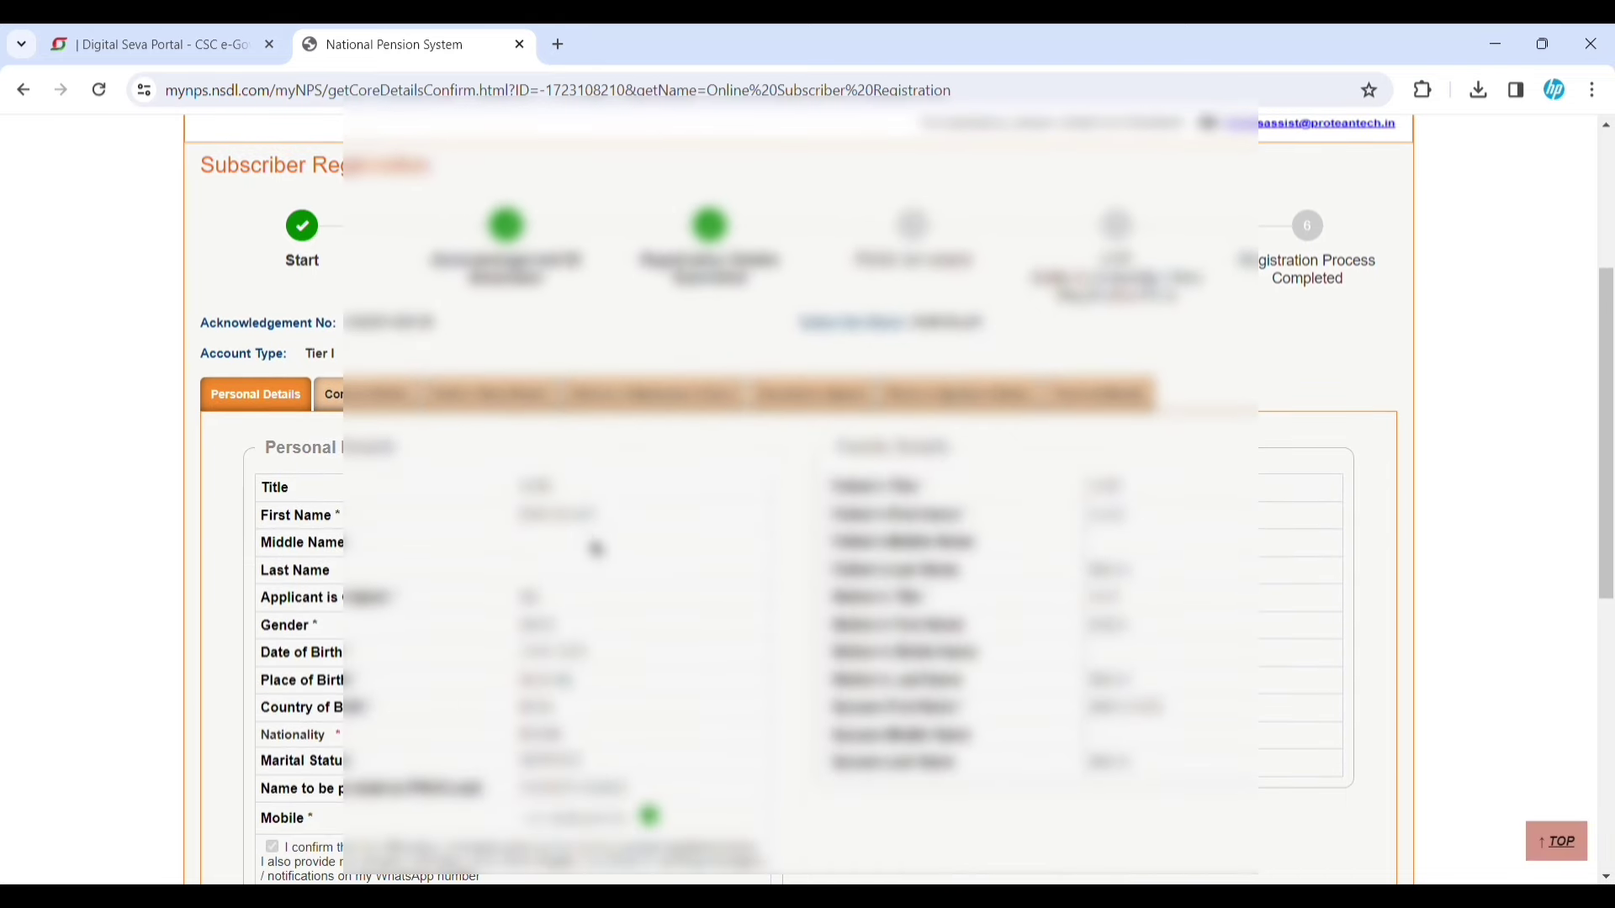
scroll(539, 504, down, 3)
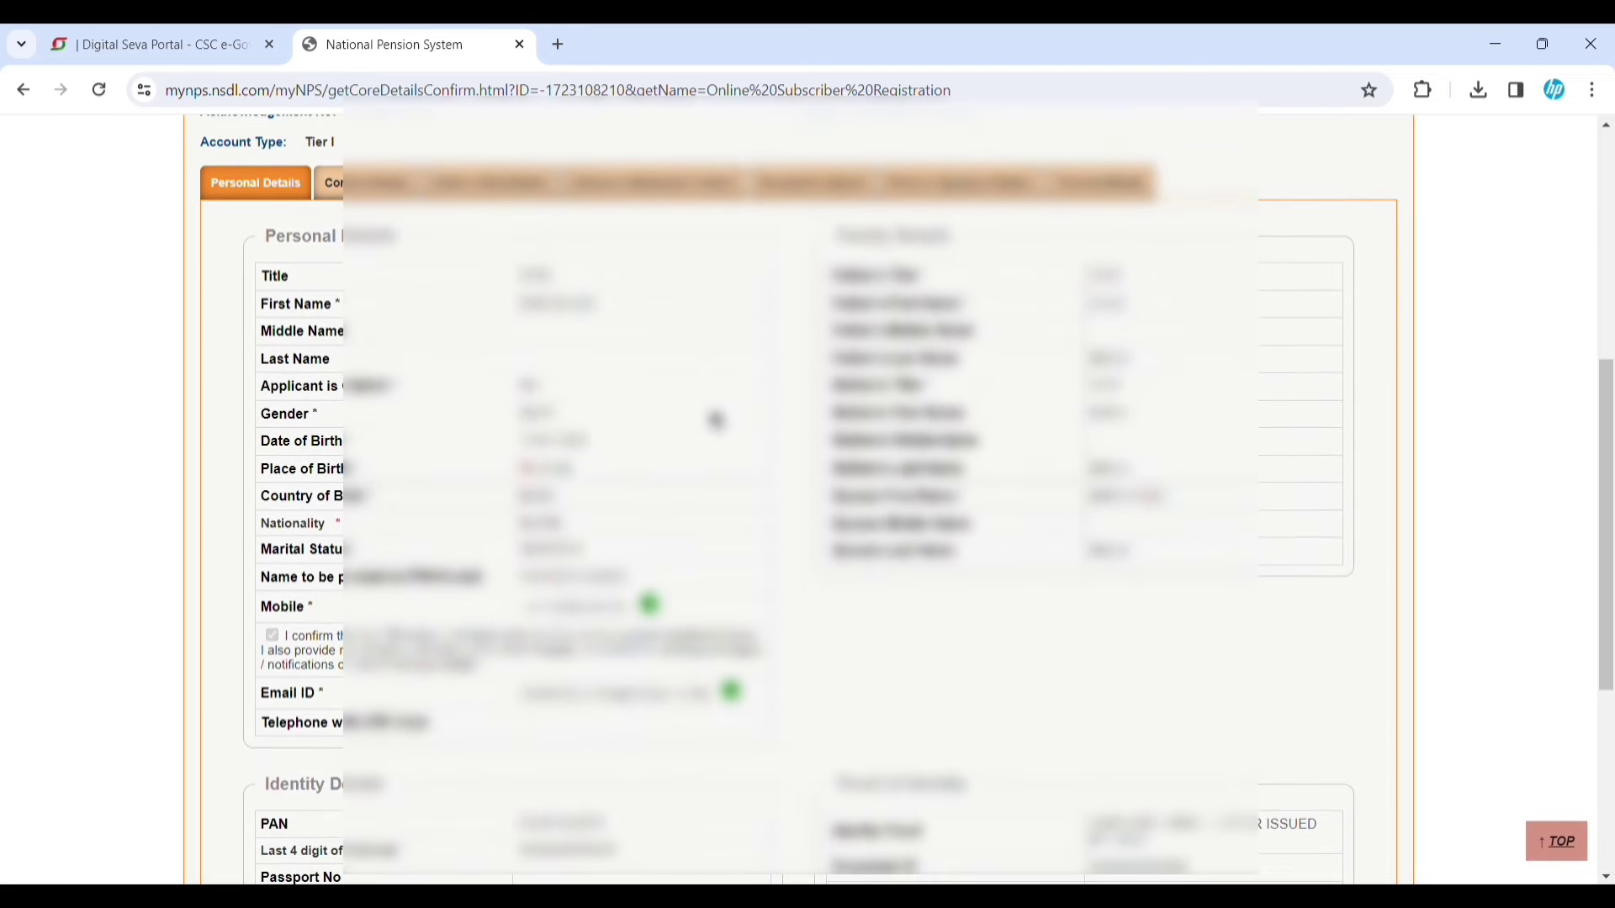
scroll(716, 421, down, 5)
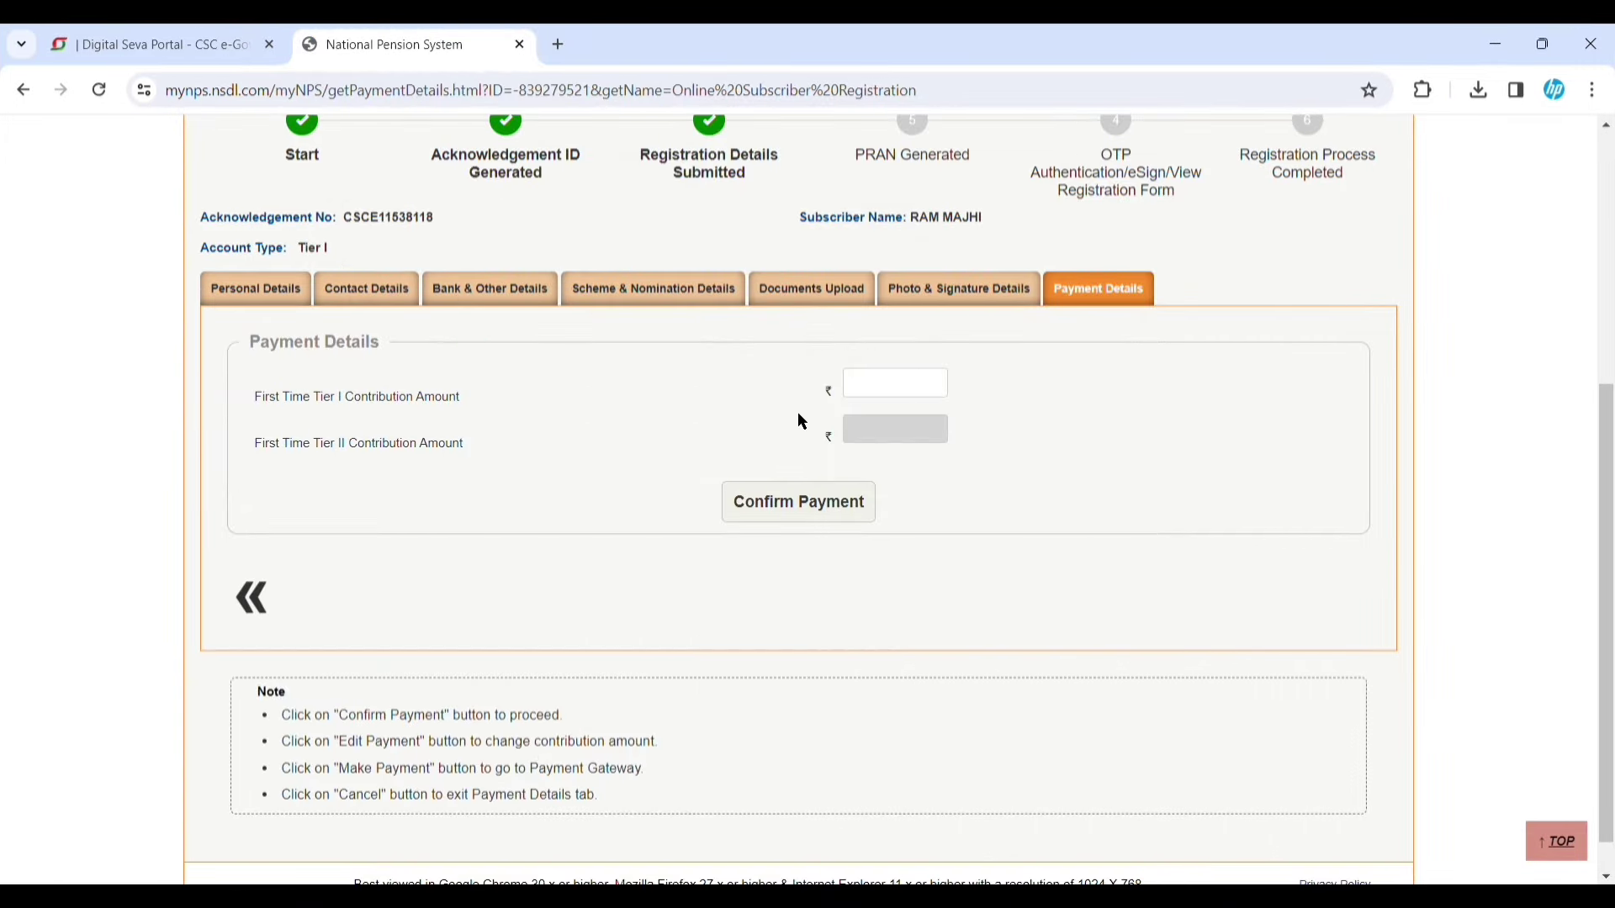
Set the First Time Tier I Contribution Amount to ₹500.
click(901, 394)
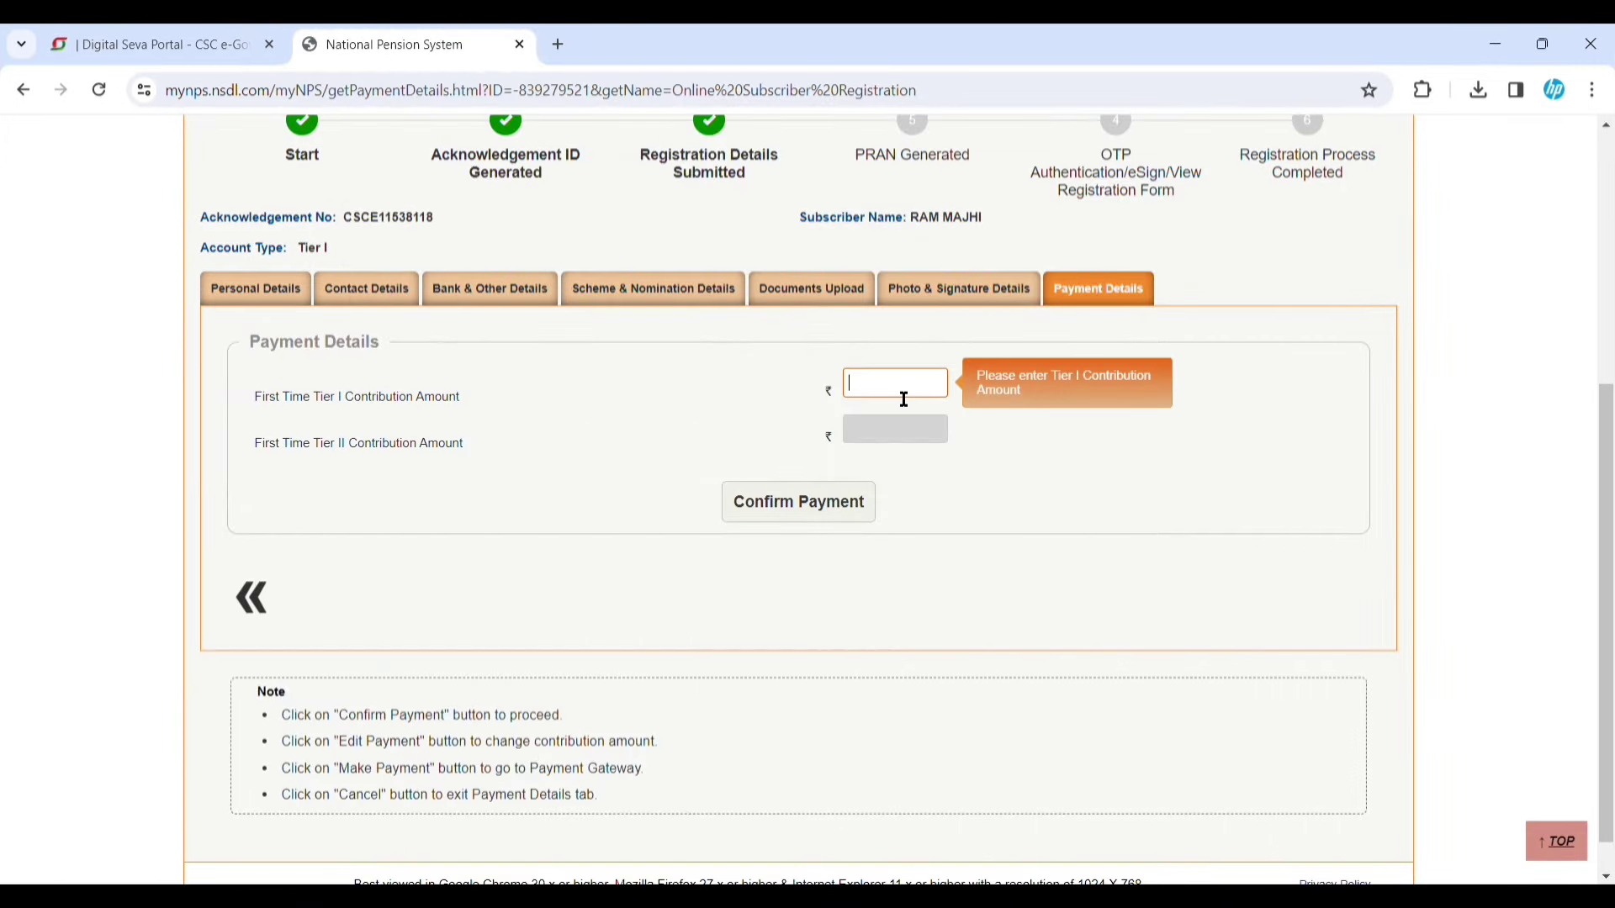
click(803, 408)
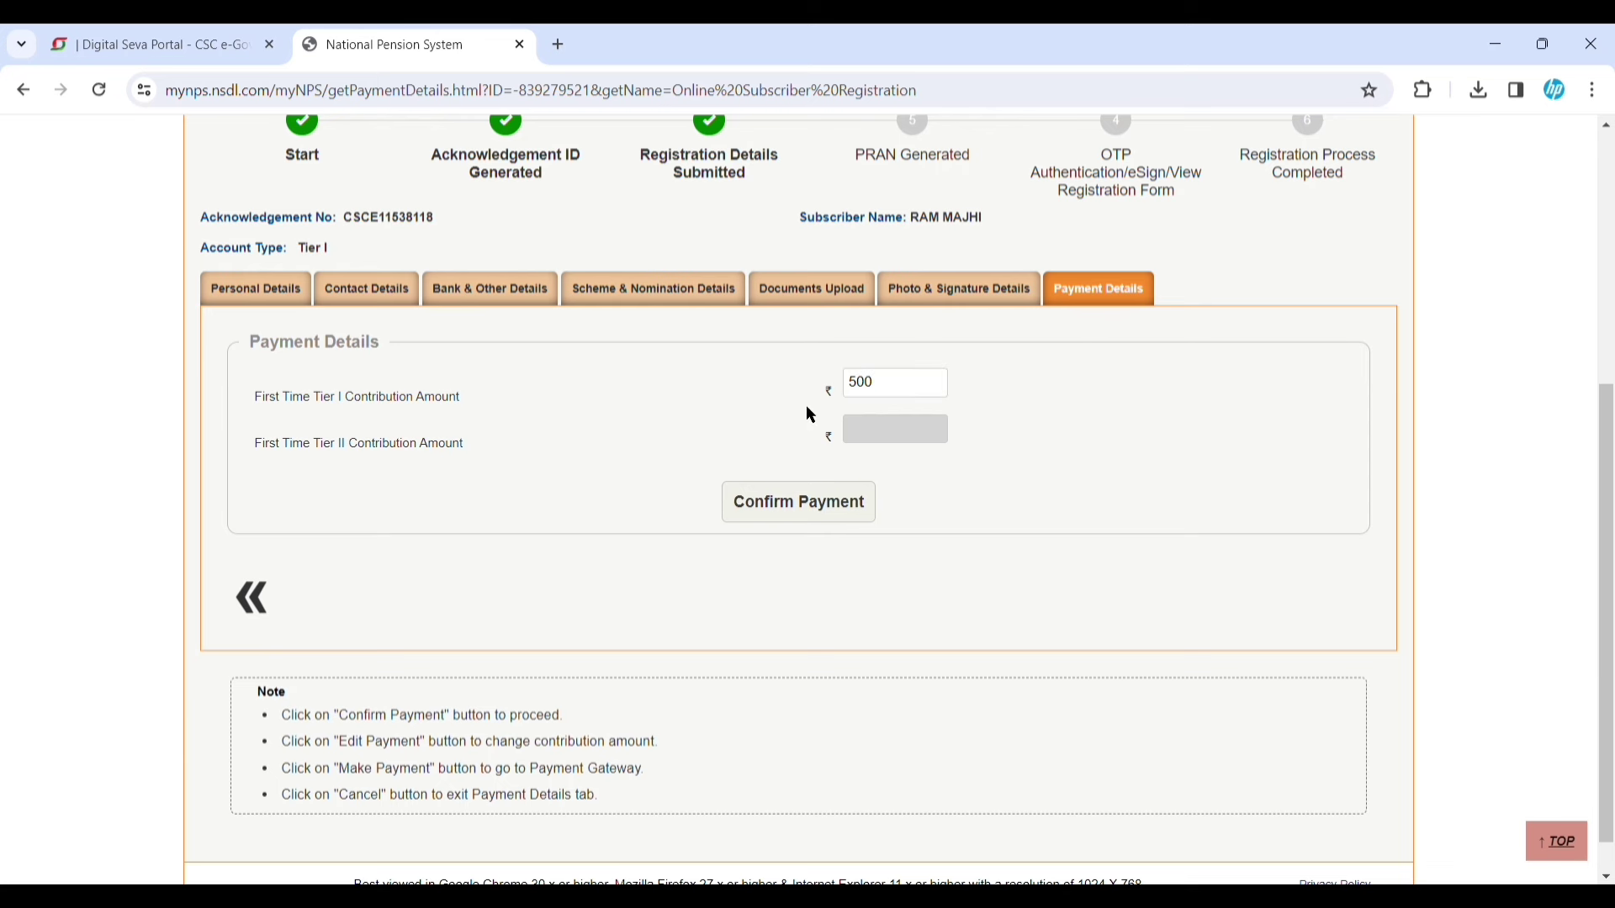
Confirm the contribution payment and accept both subscriber declarations, including the one under the Prevention of Money Laundering Act, 2002.
click(784, 505)
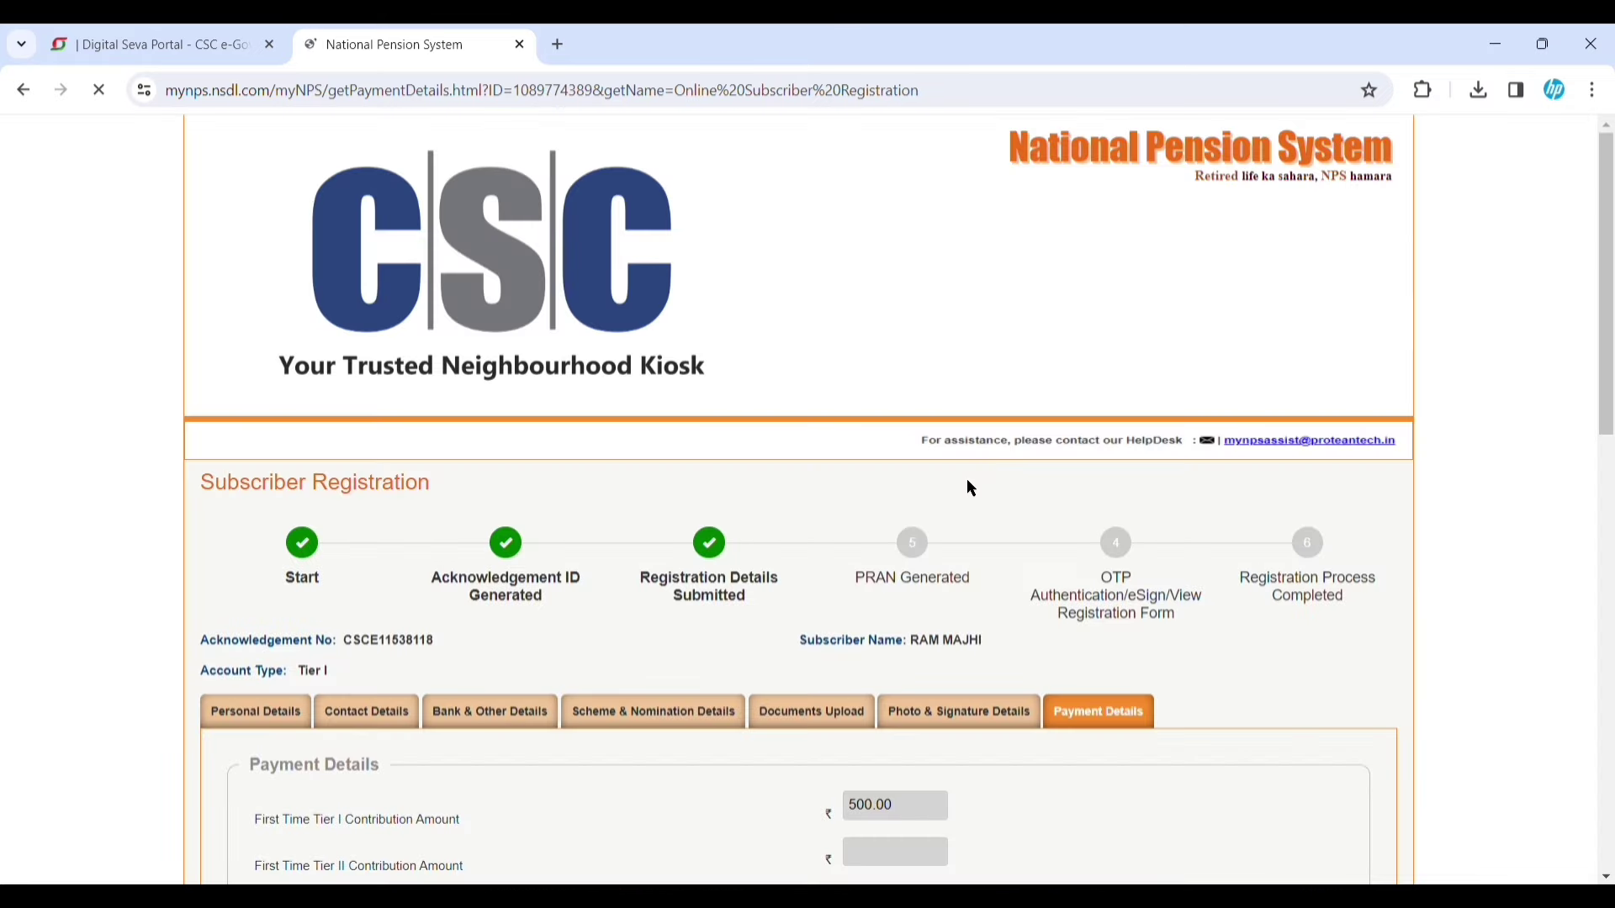
scroll(966, 476, down, 6)
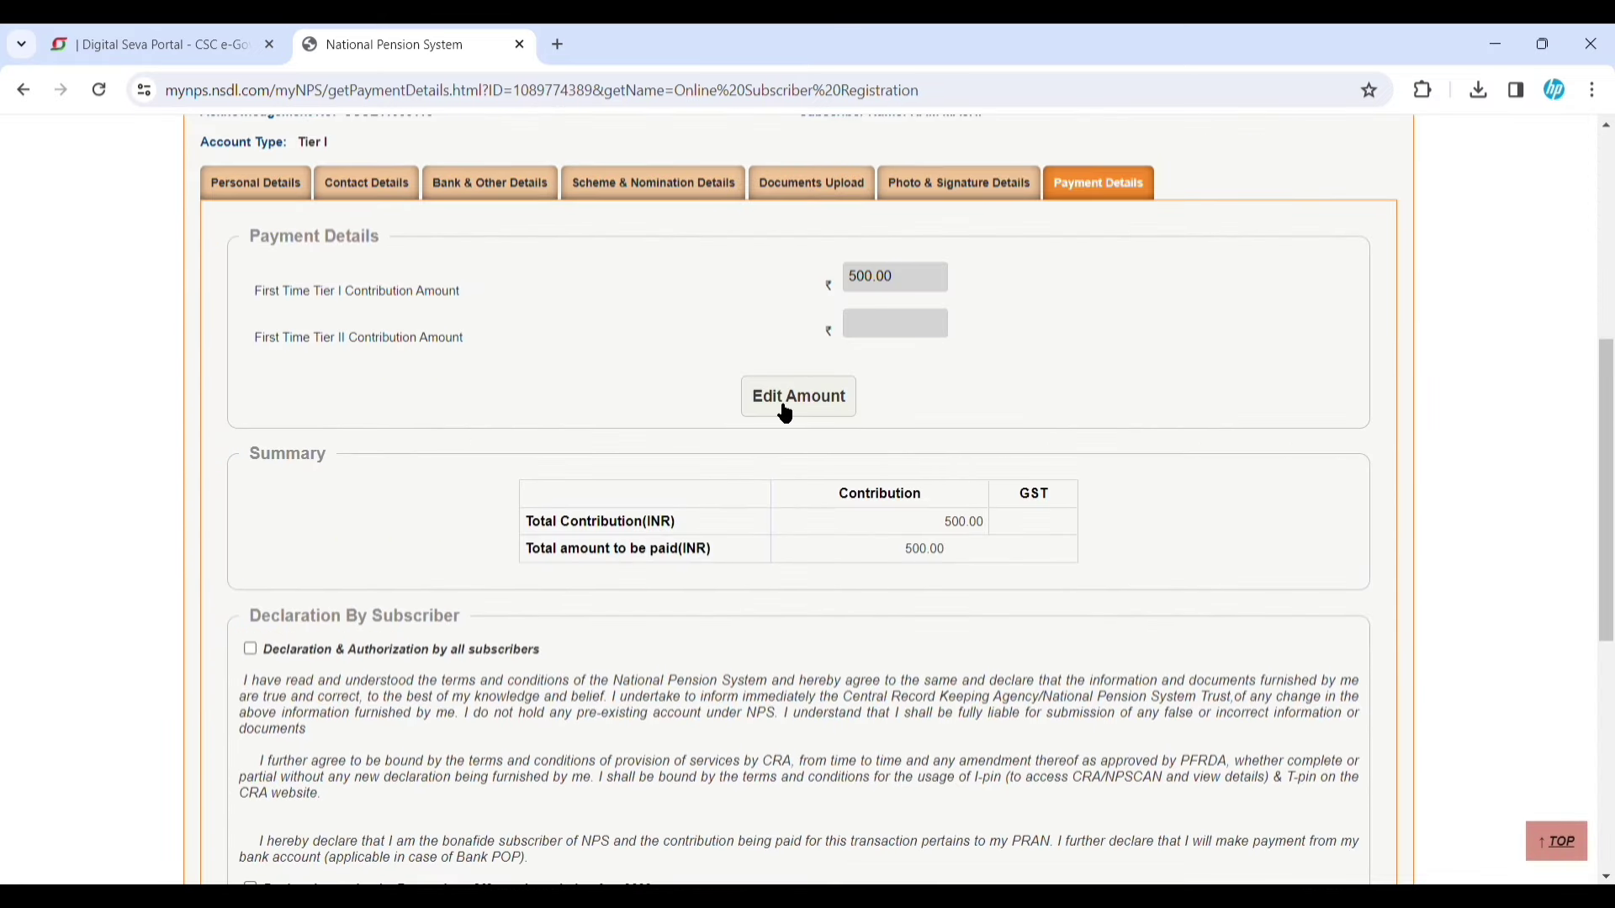
scroll(755, 616, down, 4)
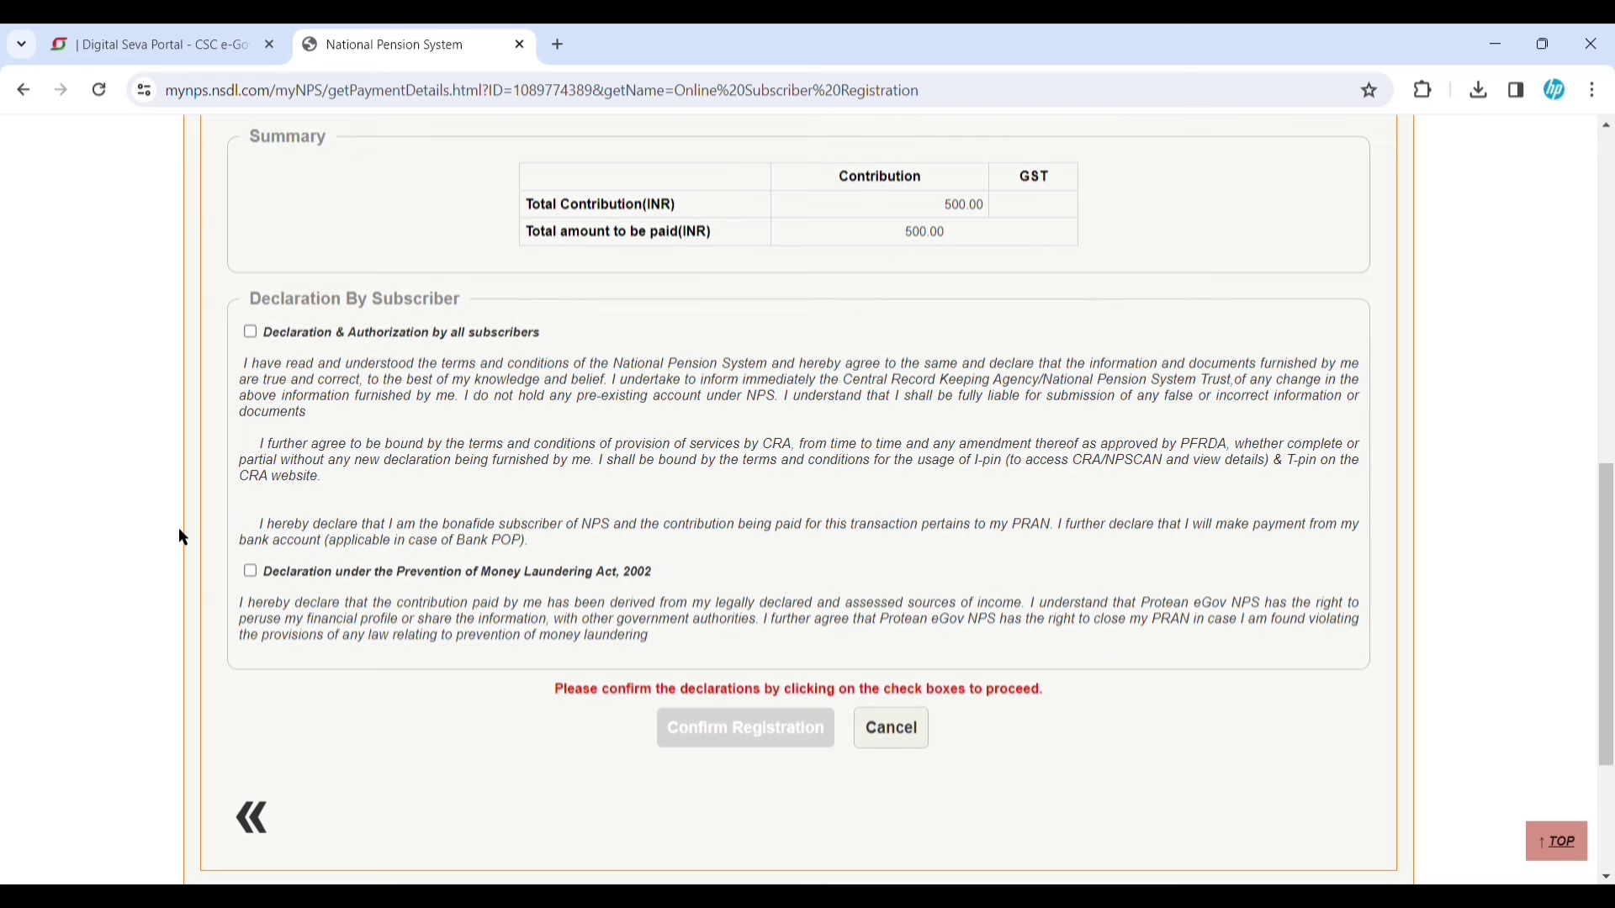
click(251, 333)
click(250, 572)
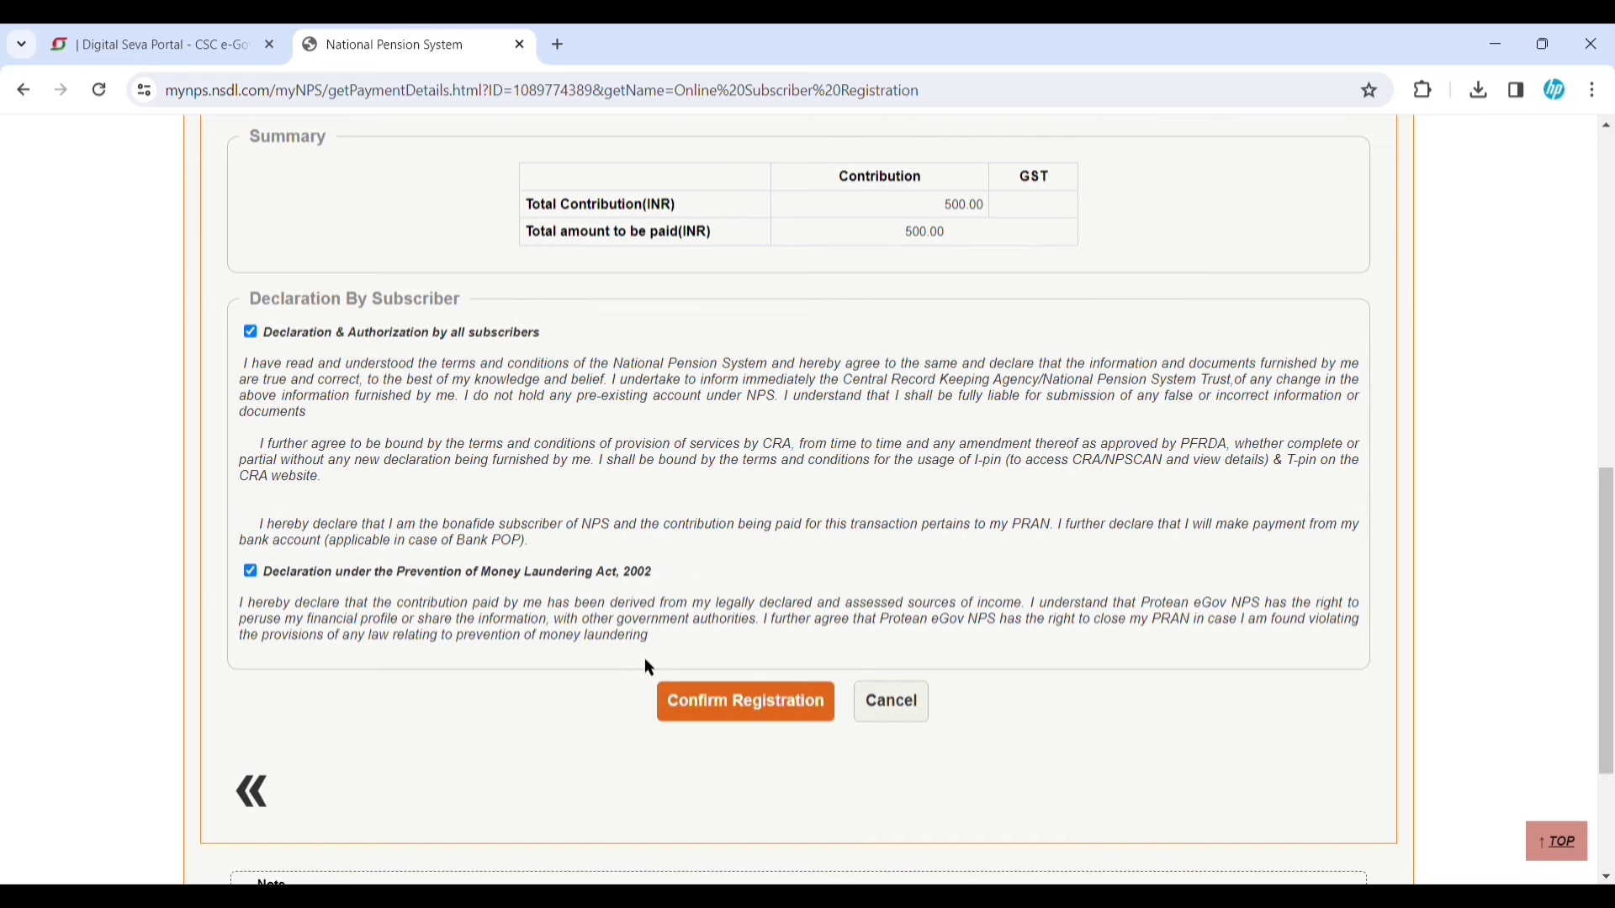
Confirm the registration, and approve the subscriber's name, father's name, date of birth, photo and signature.
click(734, 711)
scroll(728, 697, up, 8)
scroll(690, 673, down, 3)
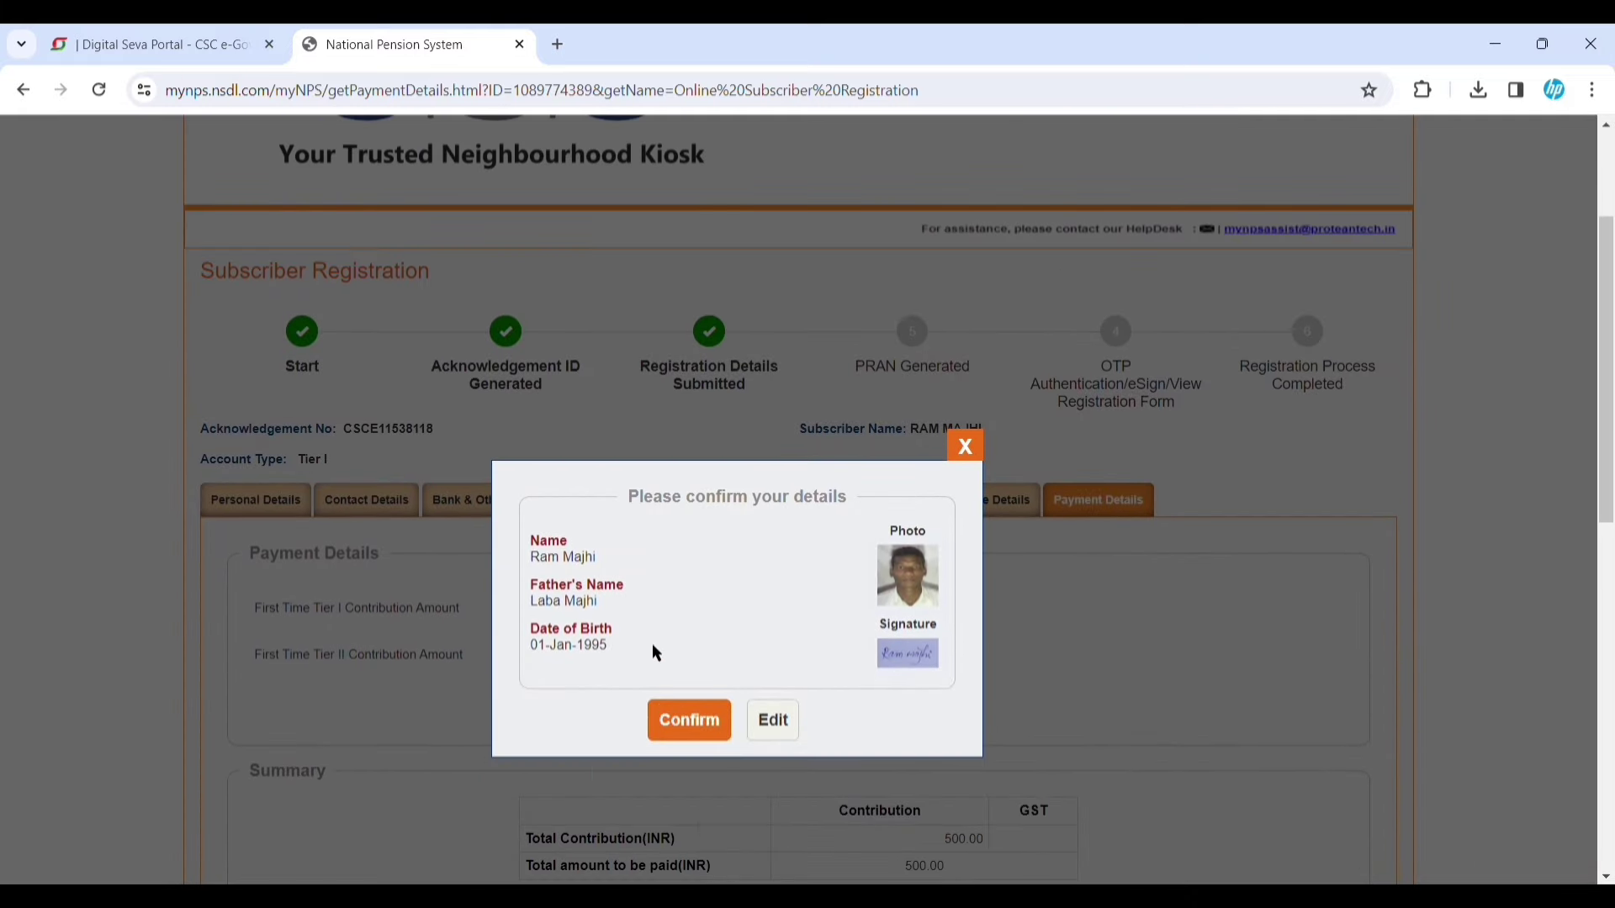
click(690, 720)
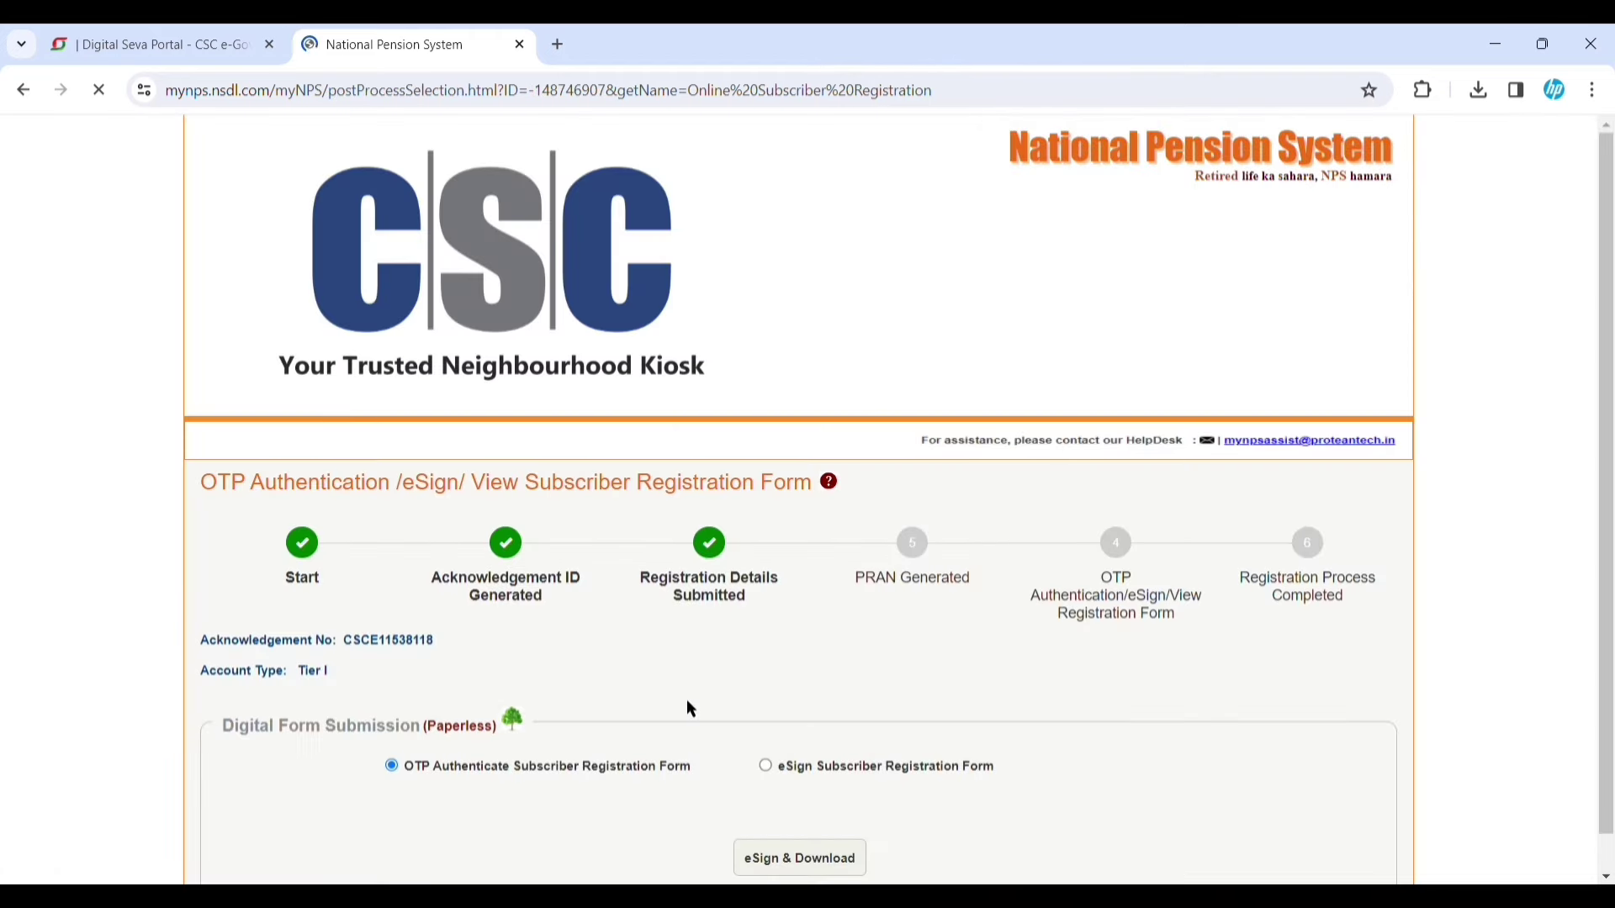
Enter the captcha total for OTP authentication of the registration form, and generate the email and mobile OTPs.
scroll(679, 700, down, 1)
click(921, 717)
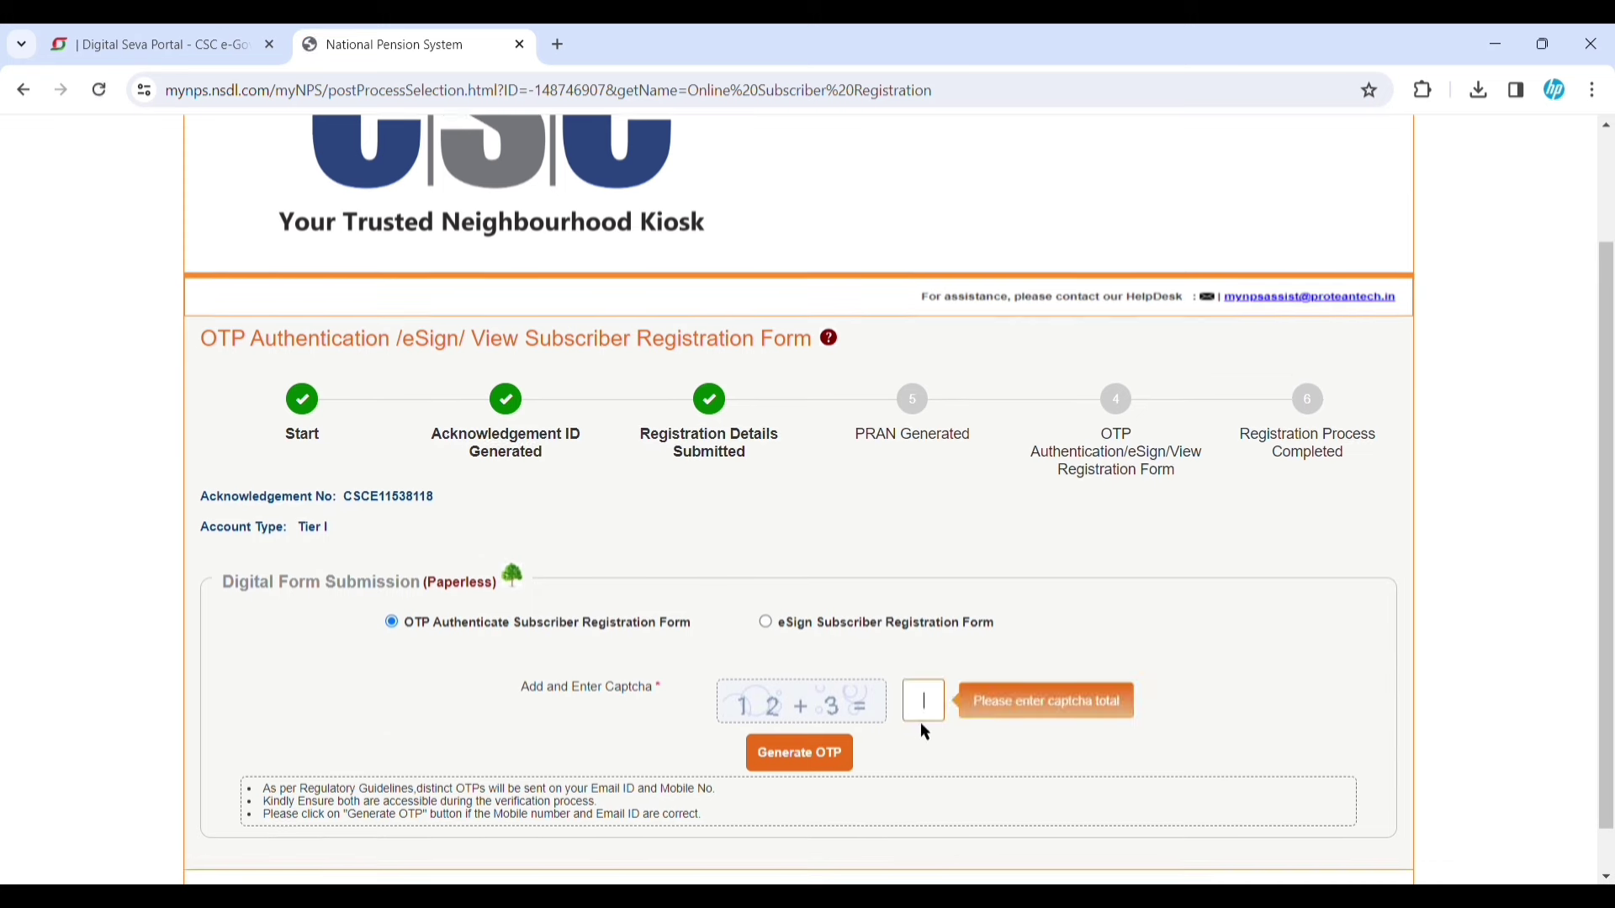
text(15)
click(818, 753)
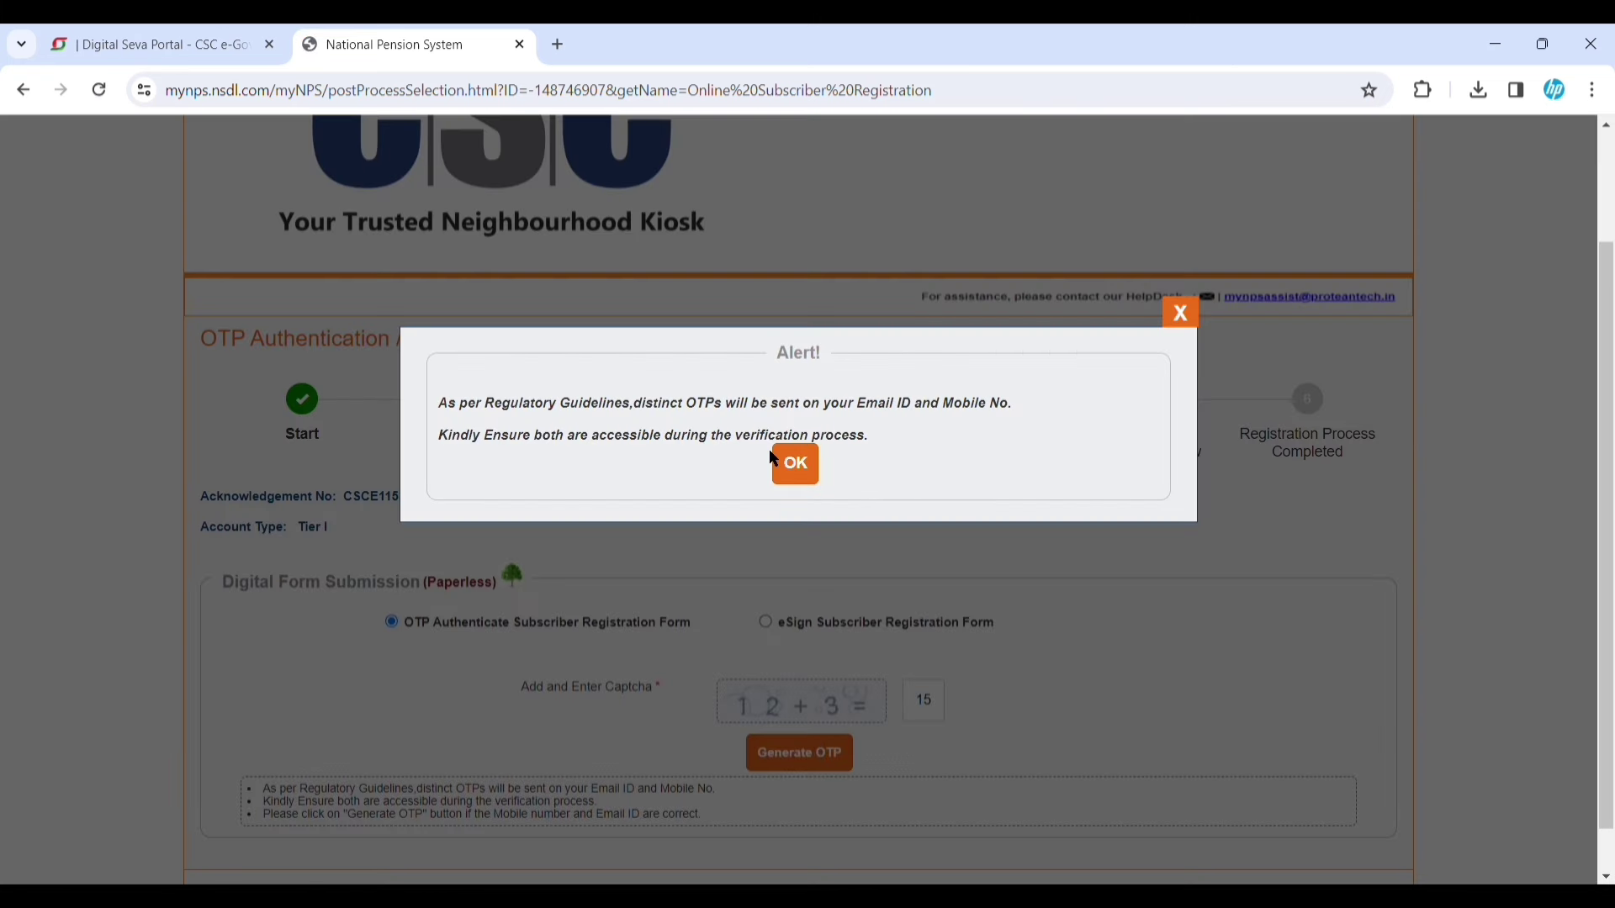
click(803, 472)
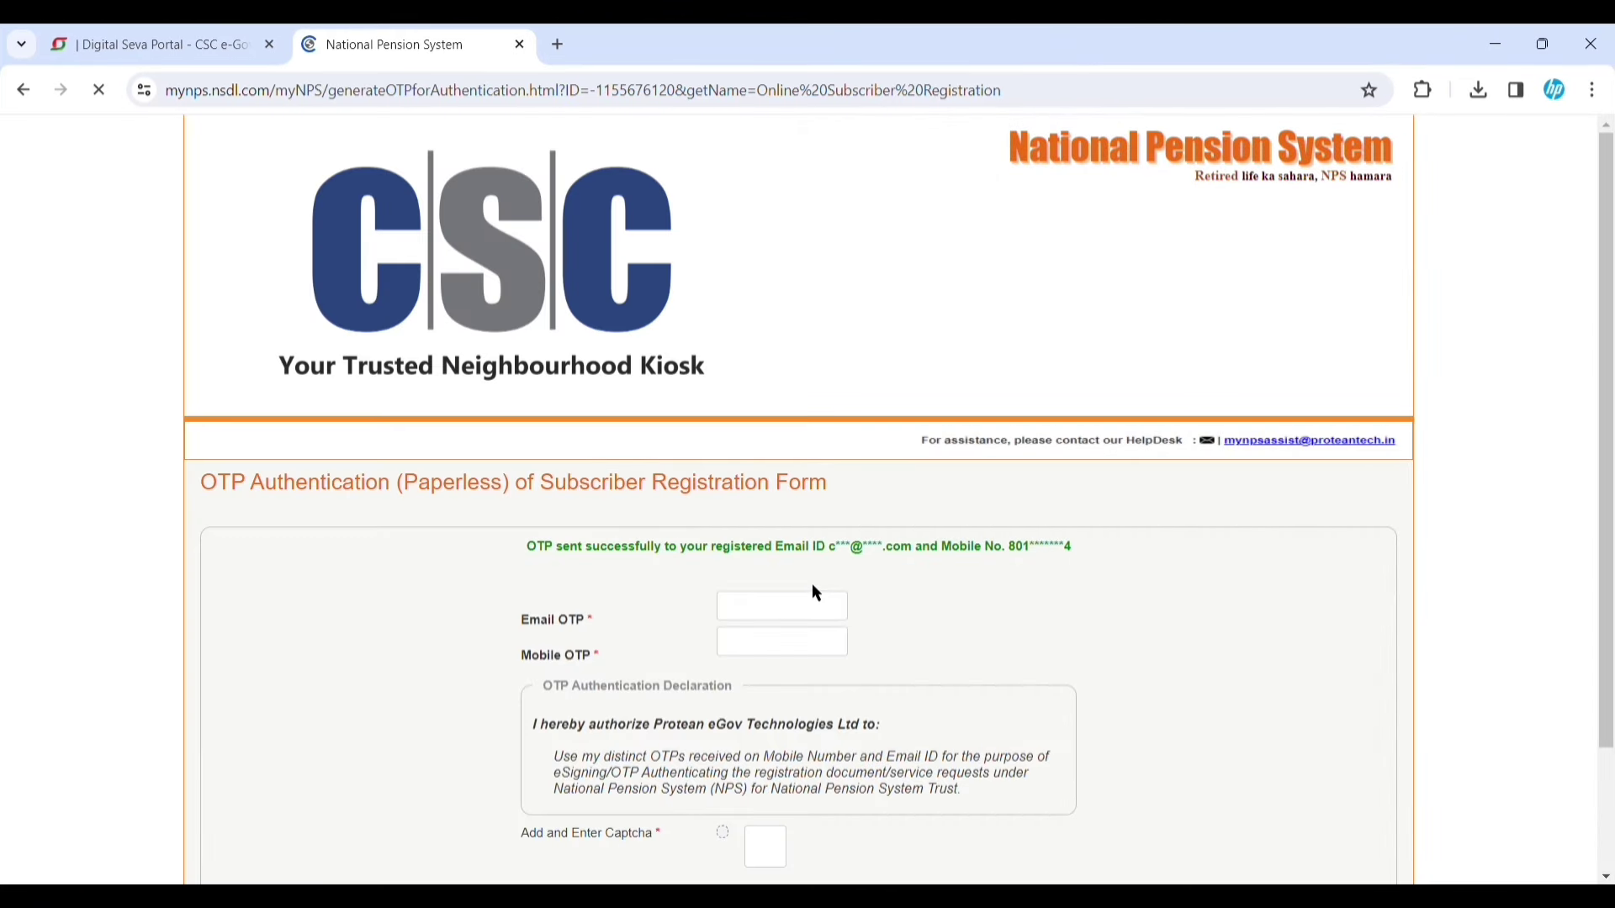
Enter the mobile OTP, the email OTP and the captcha total, and verify the OTPs.
scroll(816, 593, down, 1)
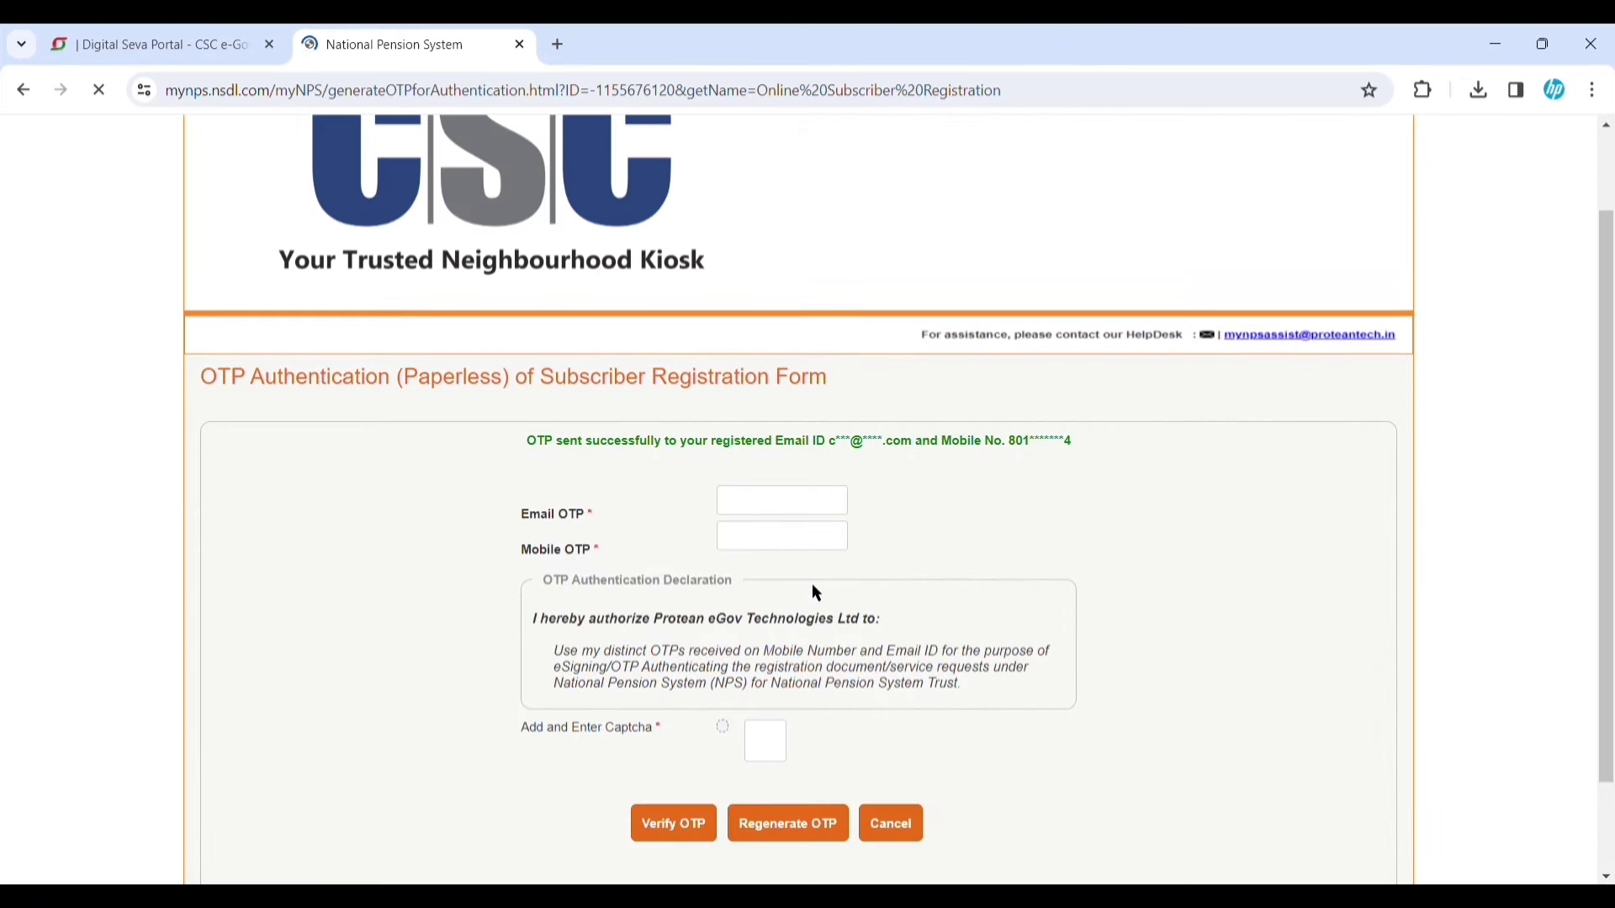
click(765, 547)
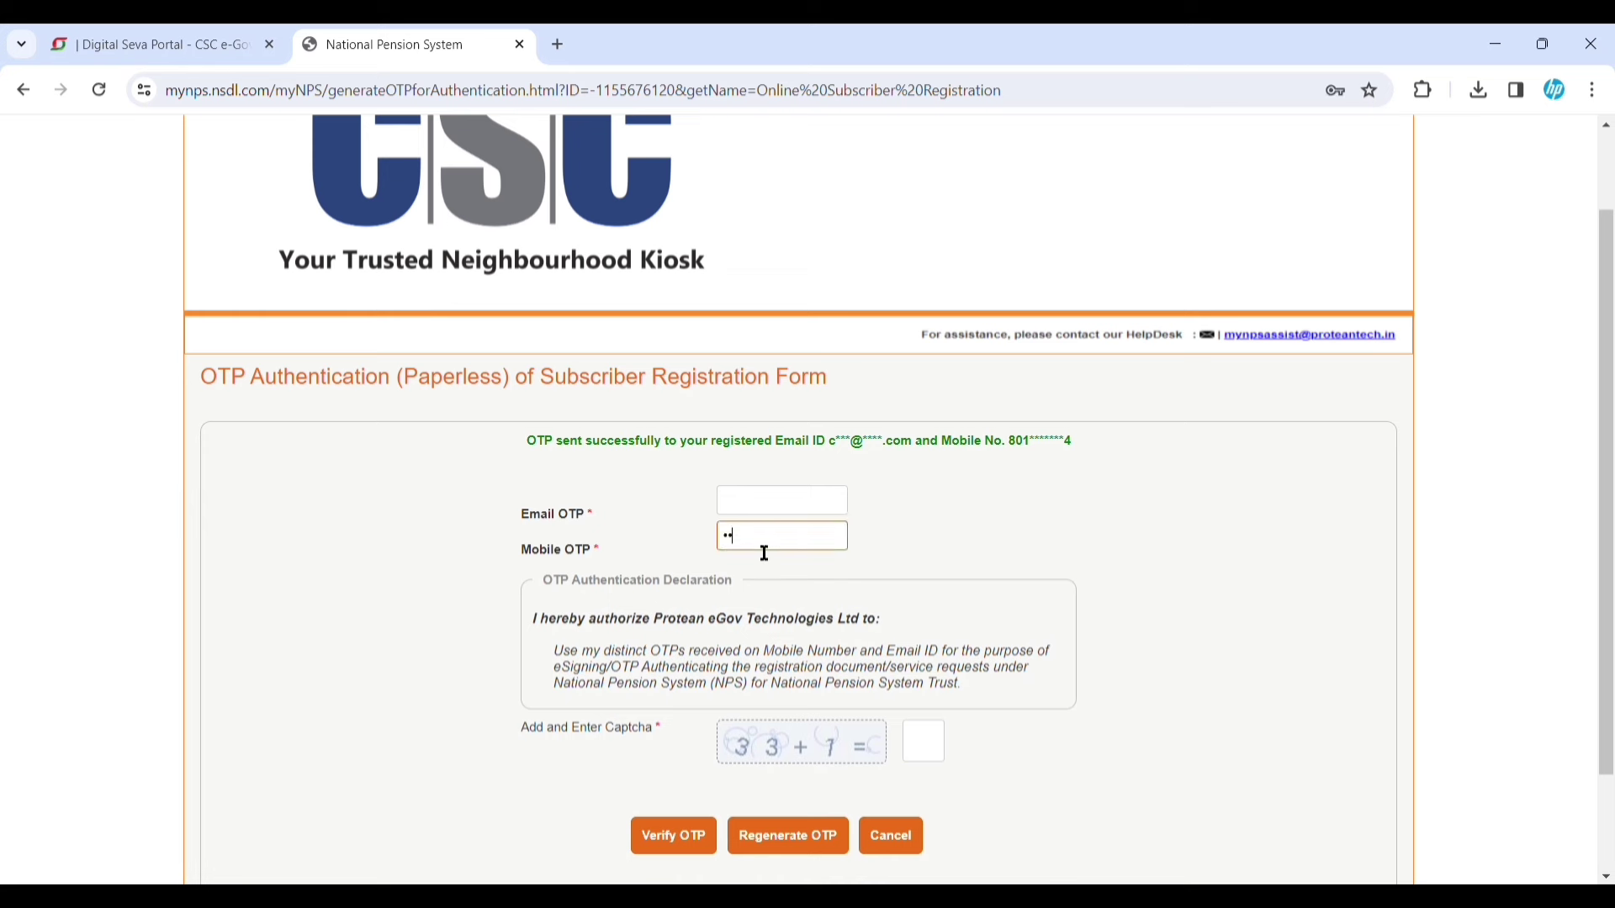
click(768, 521)
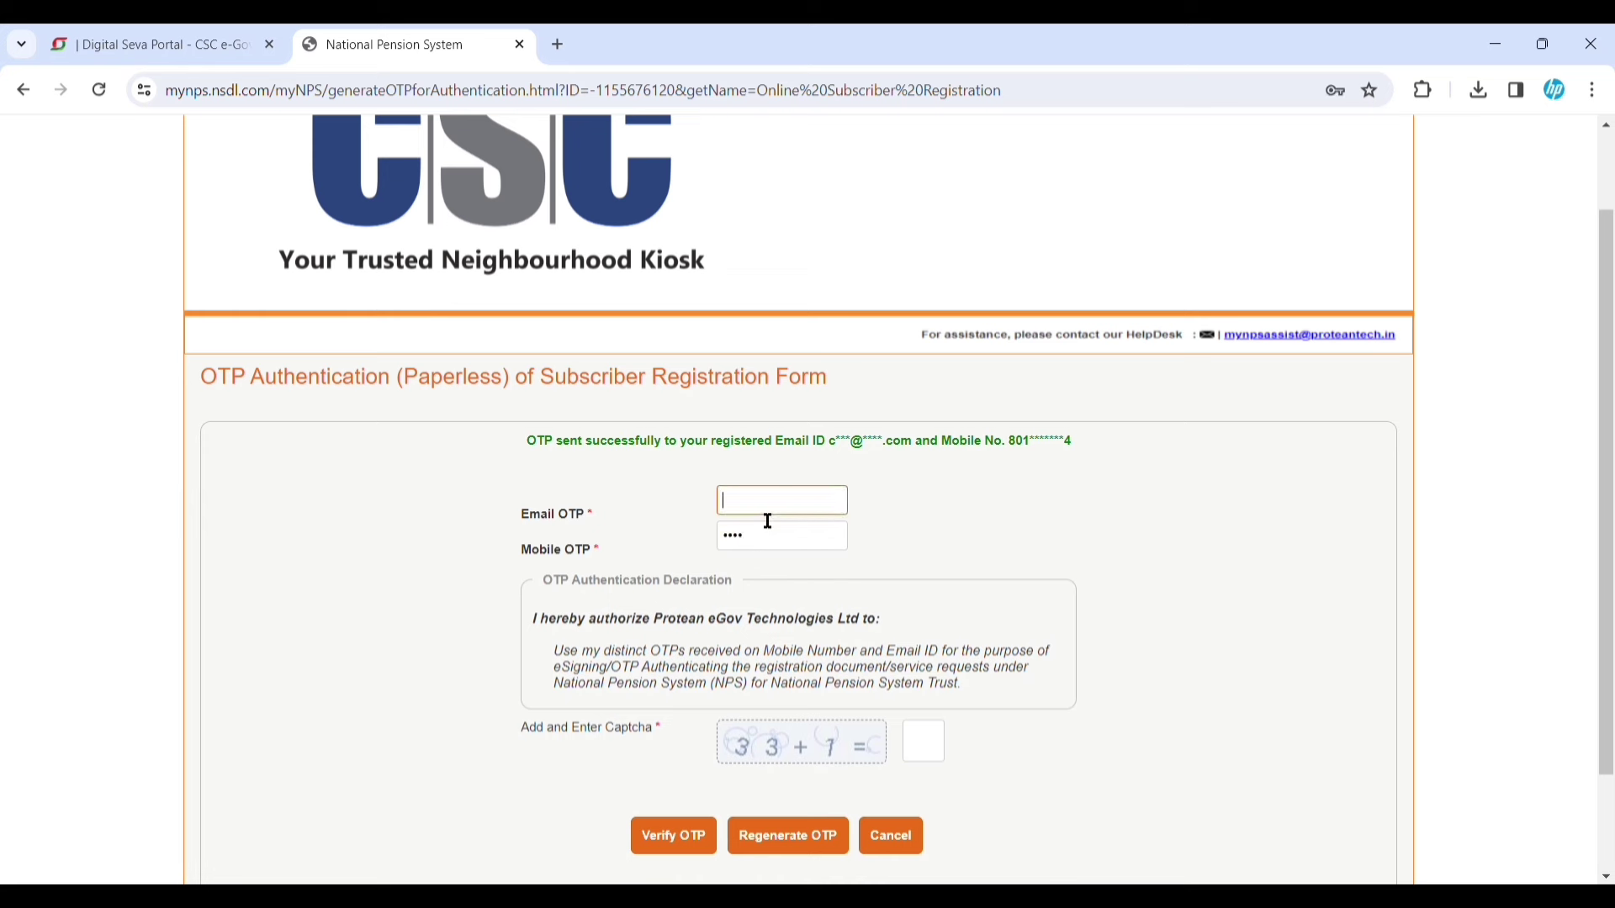
text(••••)
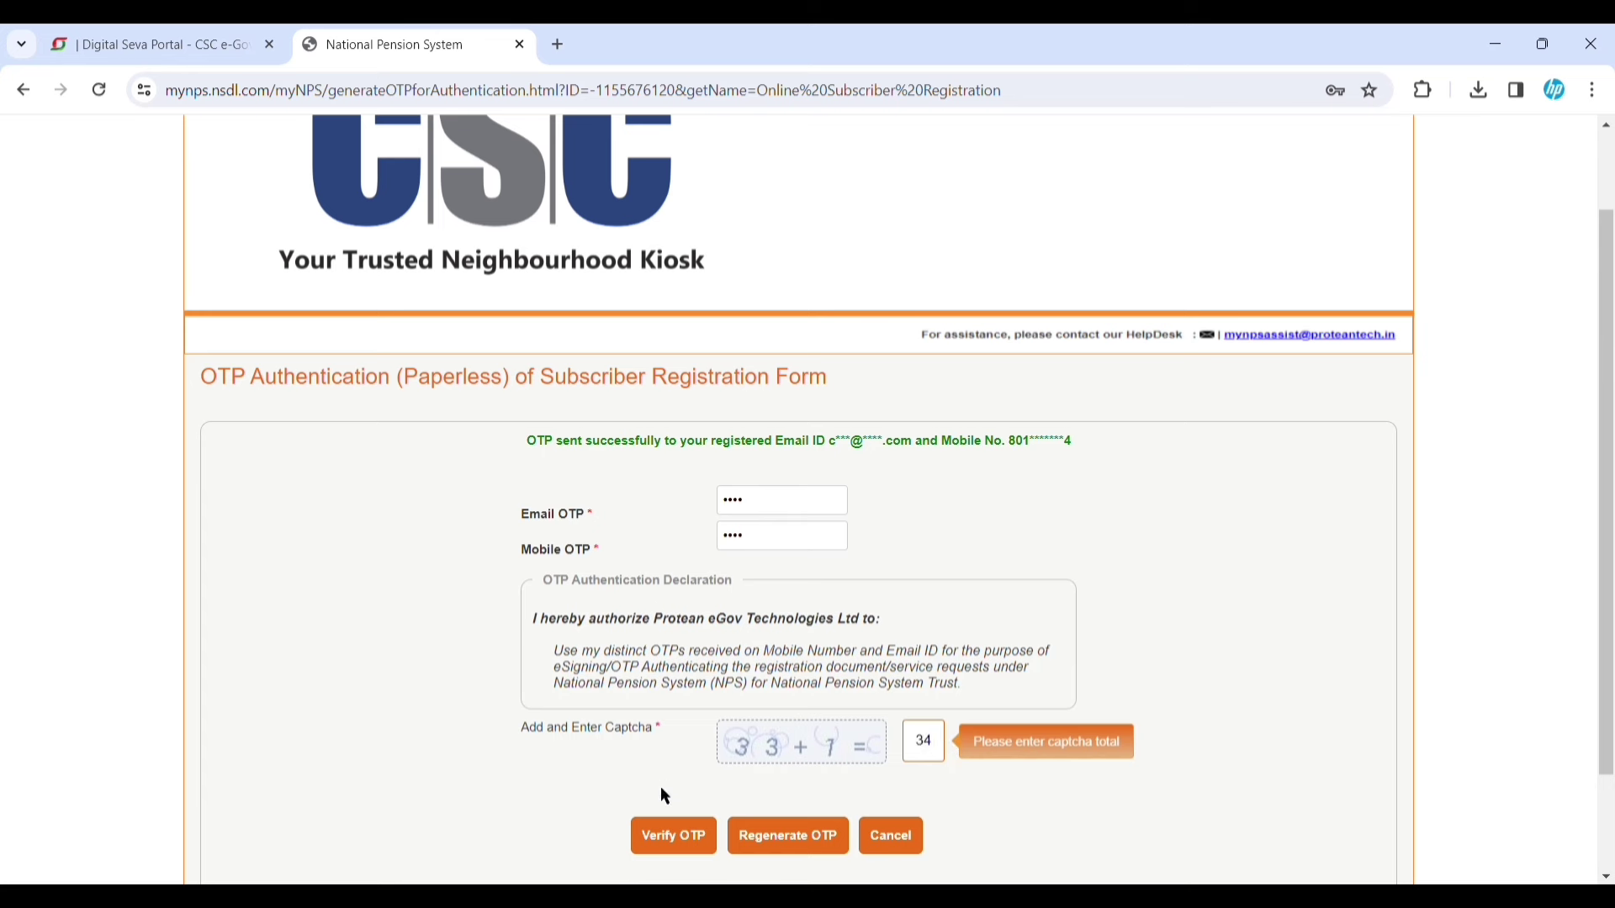
click(678, 844)
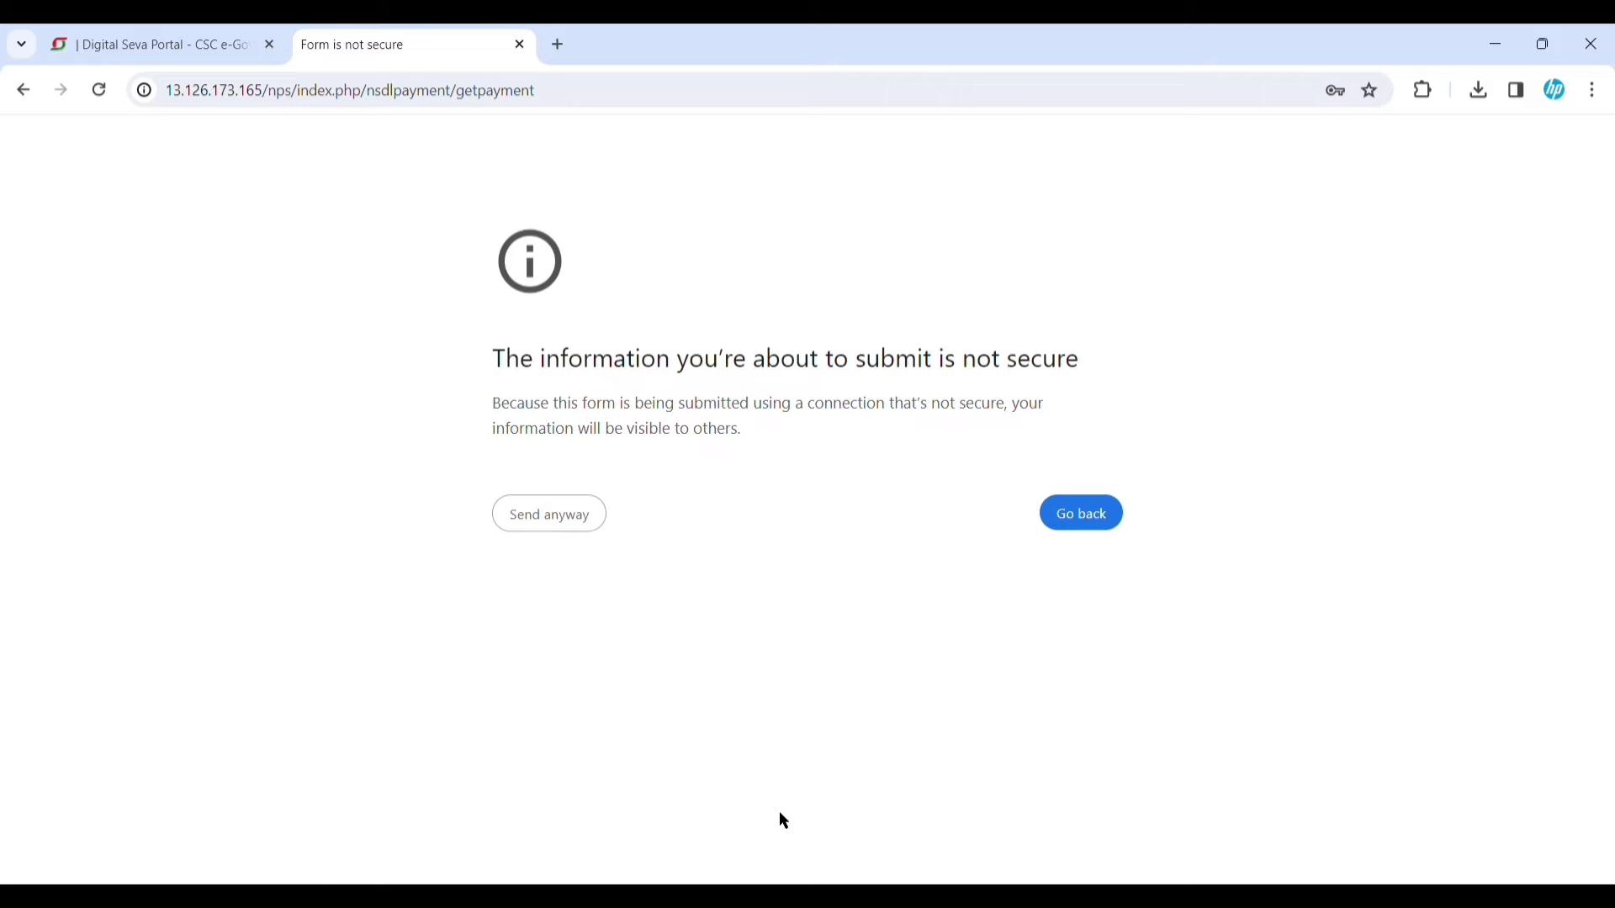
Pay ₹325.2 from the CSC wallet using the account password and wallet PIN, sending the insecure forms anyway to reach the receipt.
click(557, 525)
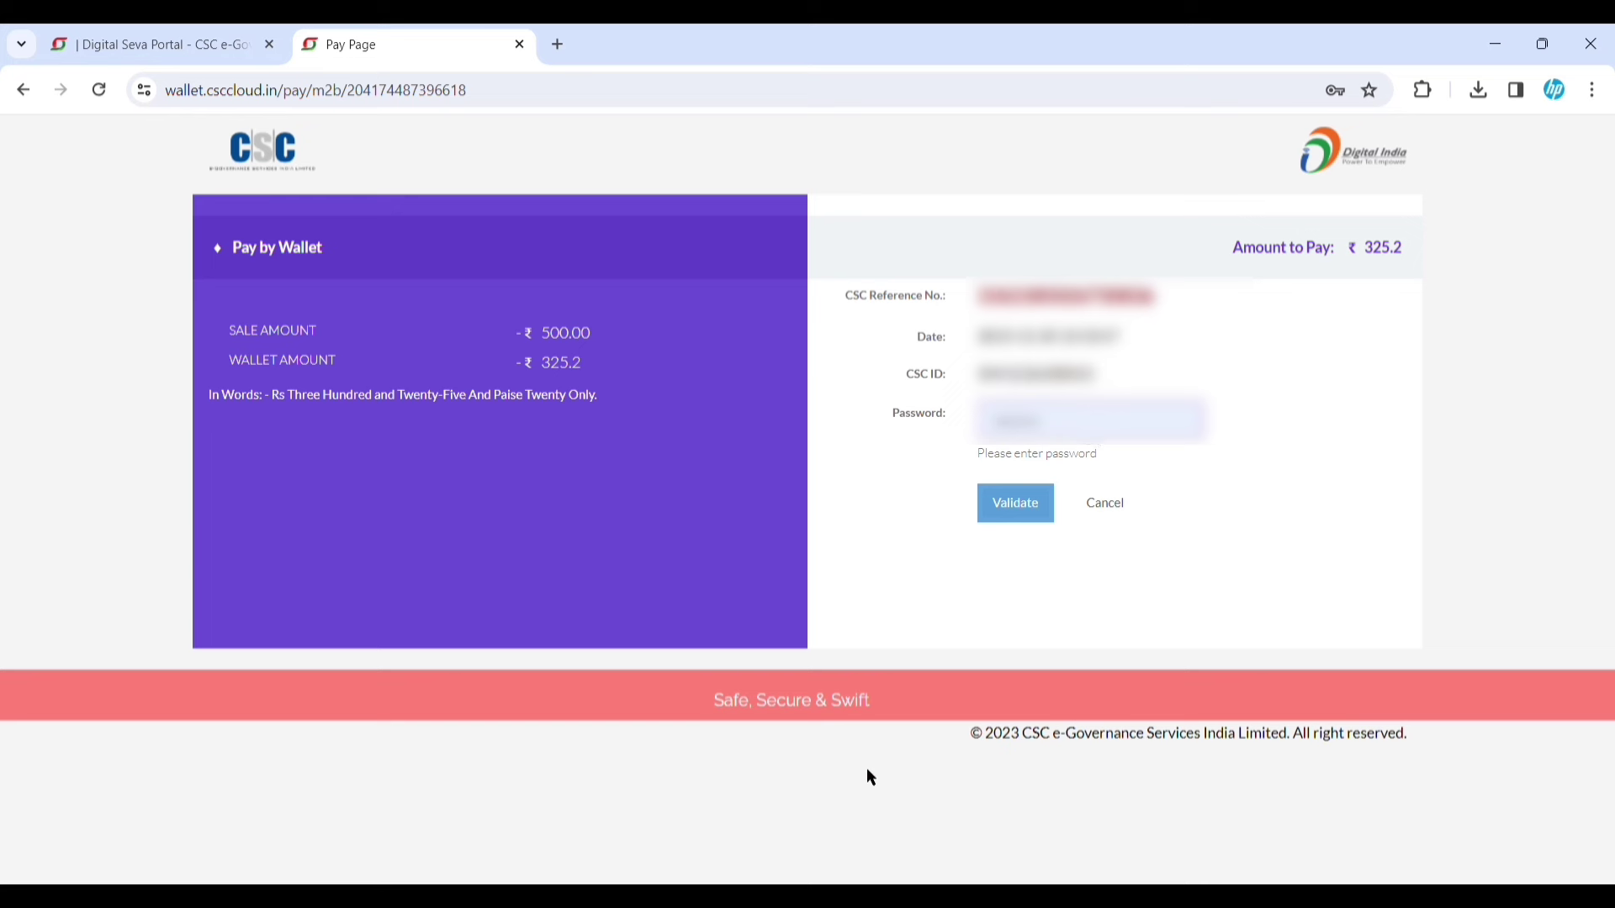
click(1007, 513)
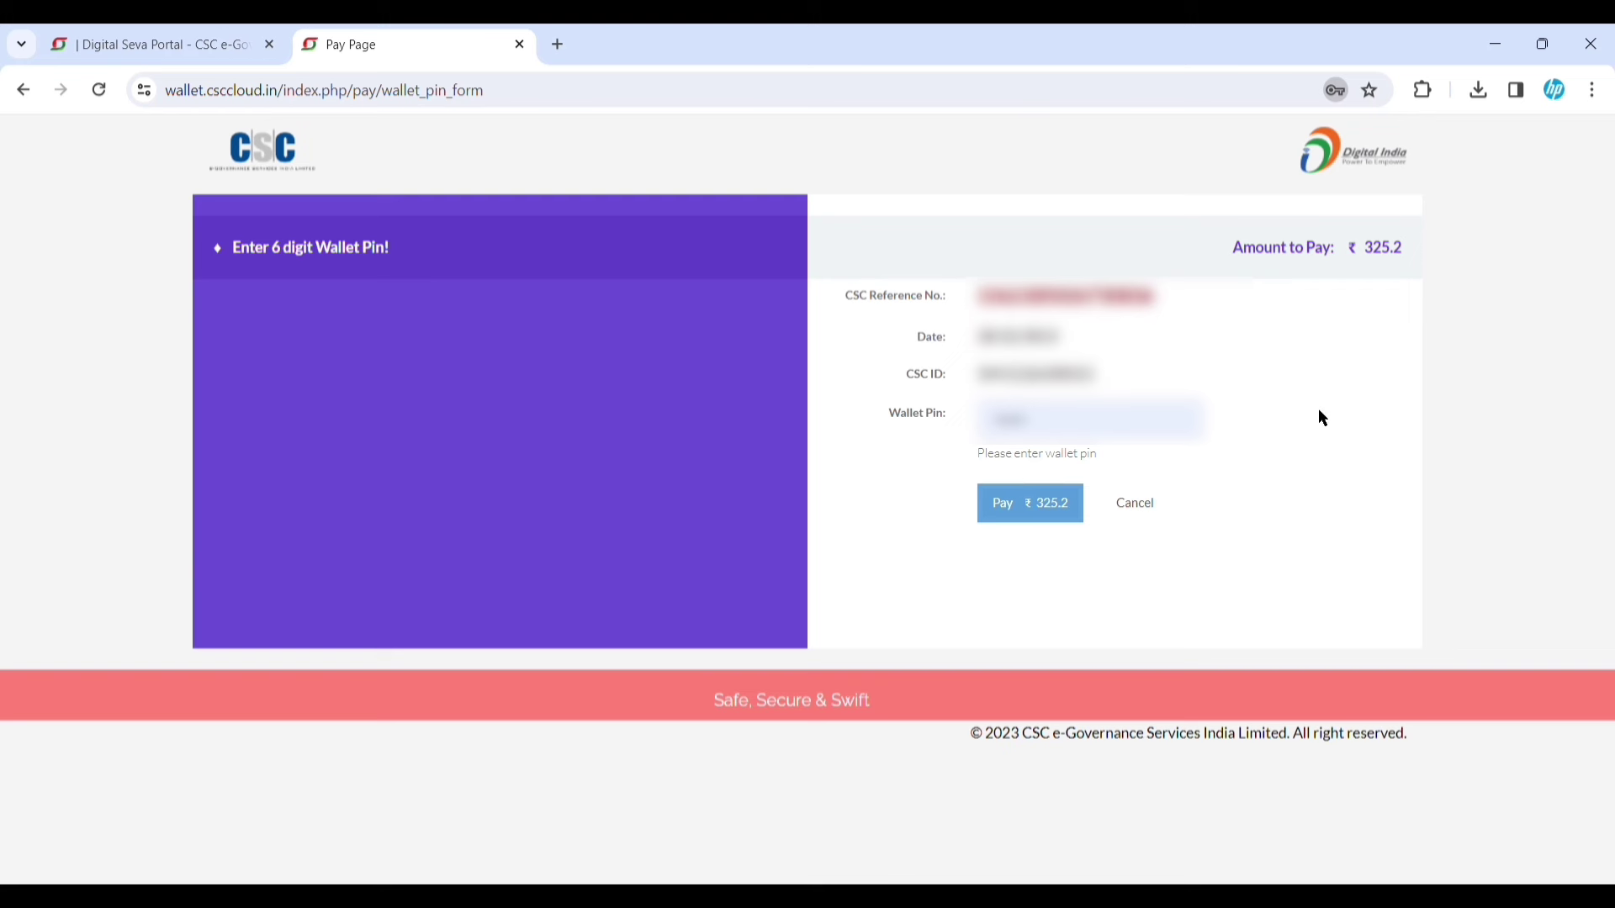
click(1071, 433)
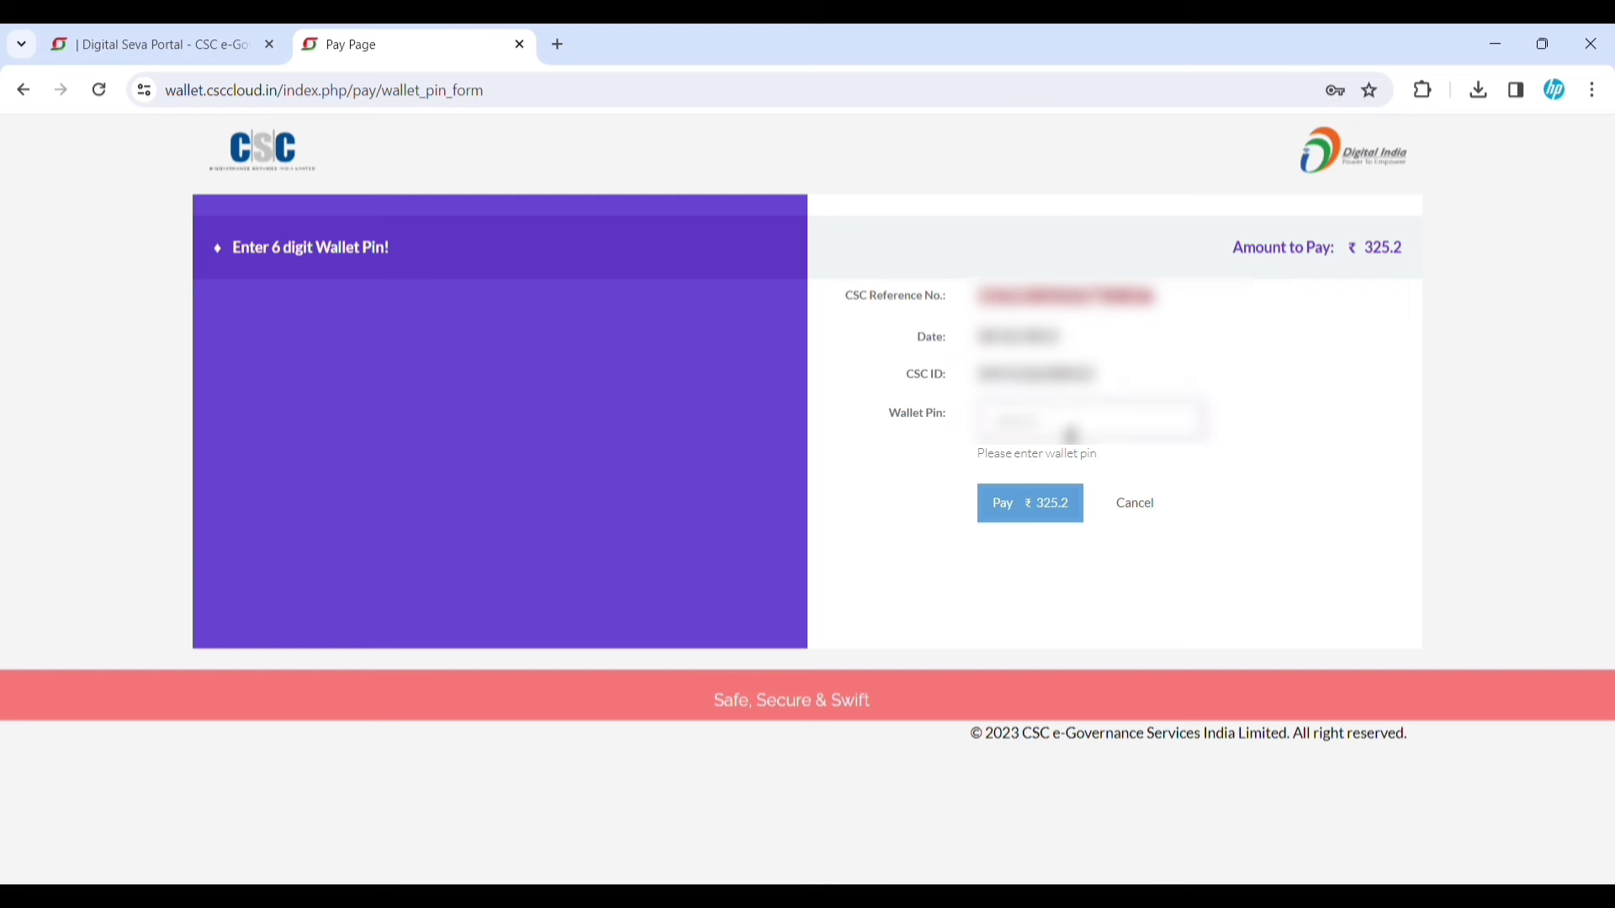
click(1035, 508)
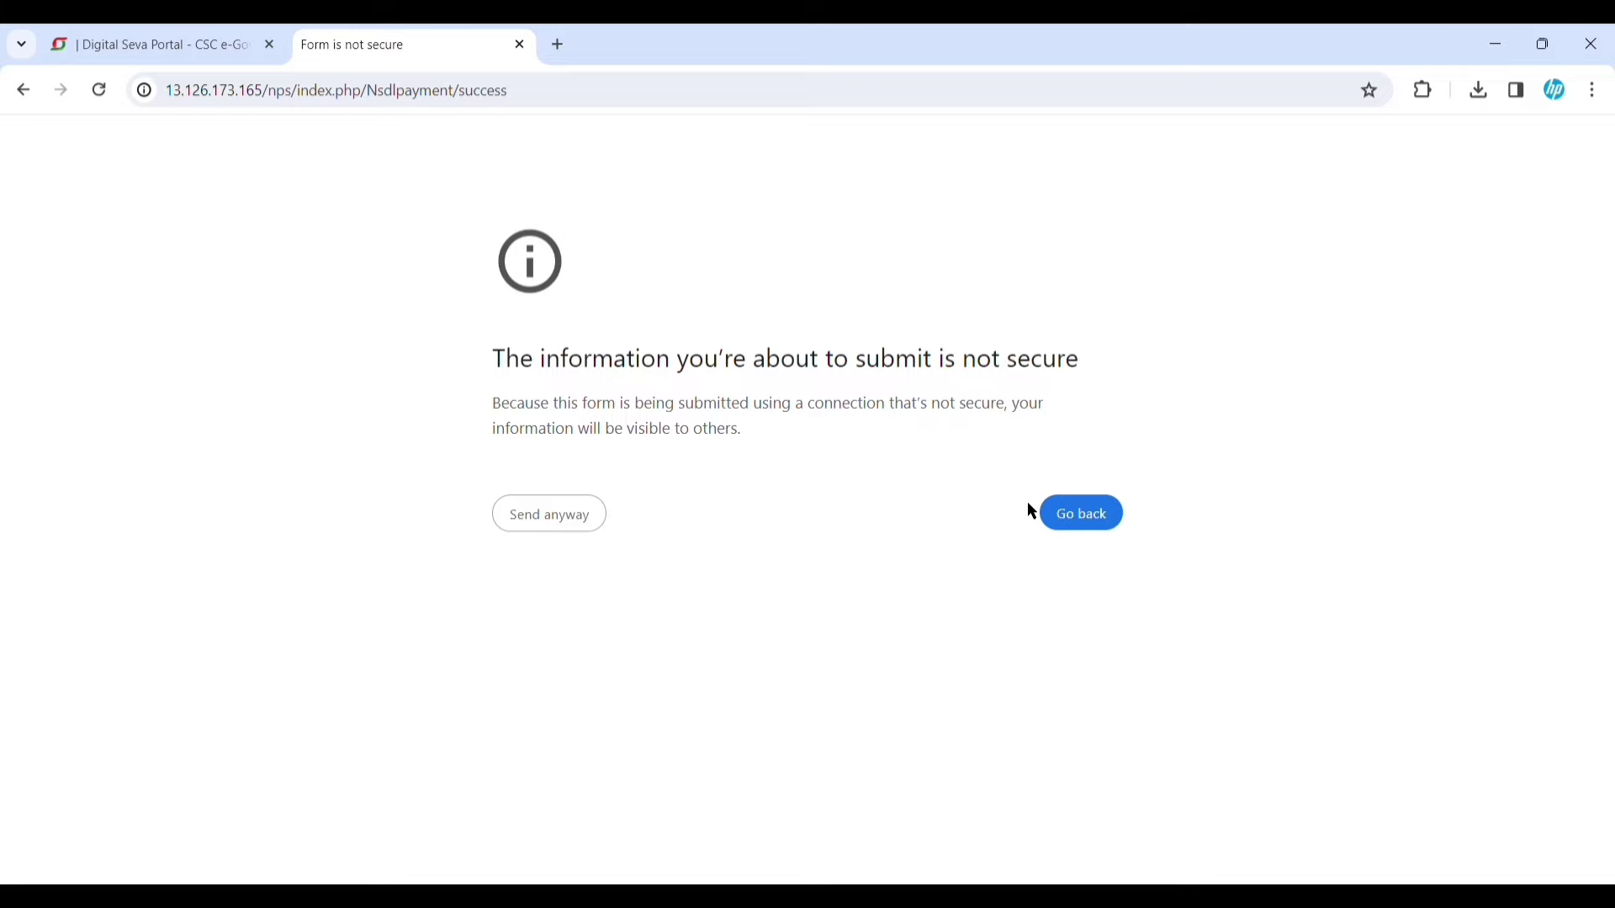
click(566, 517)
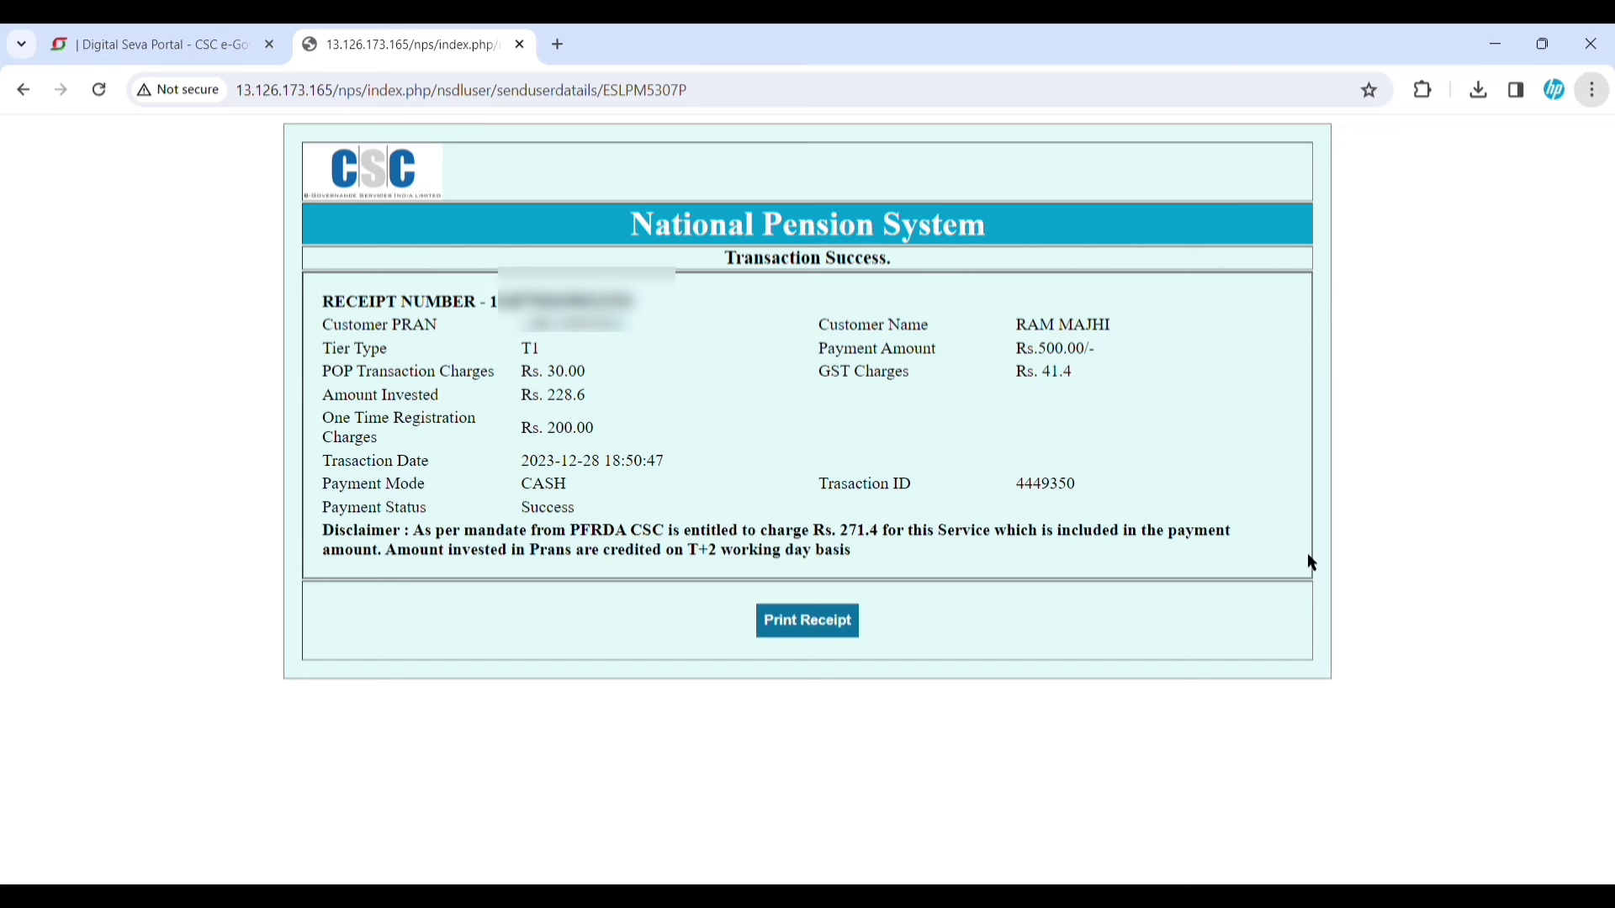
Open the transaction receipt for printing and set its color option to Color.
key(ctrl+p)
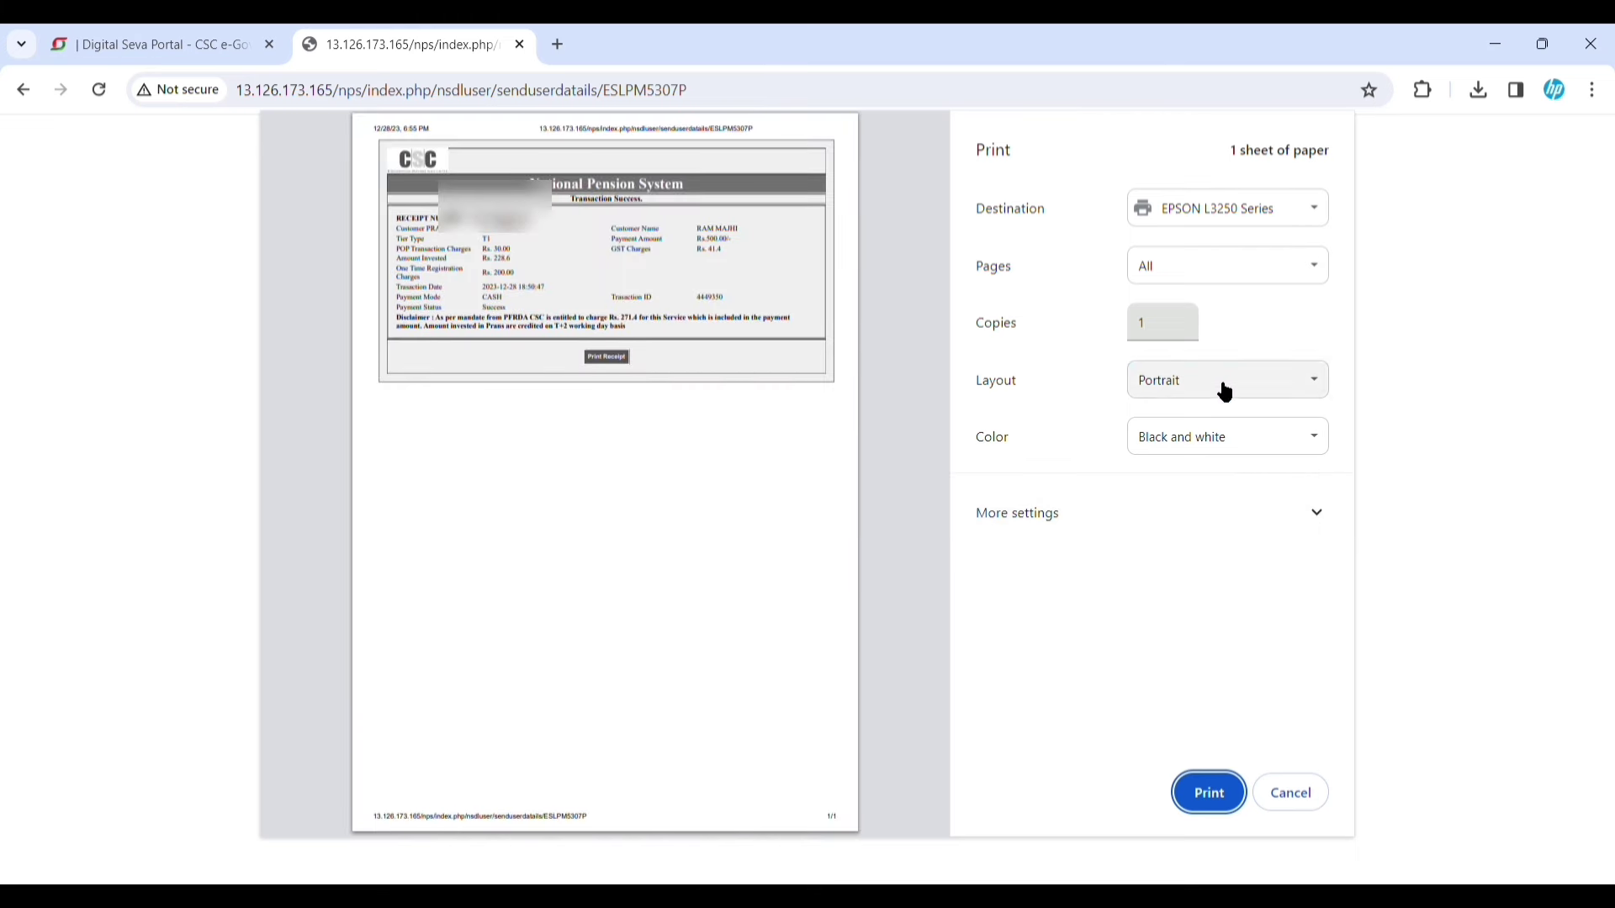
click(1220, 436)
click(1211, 465)
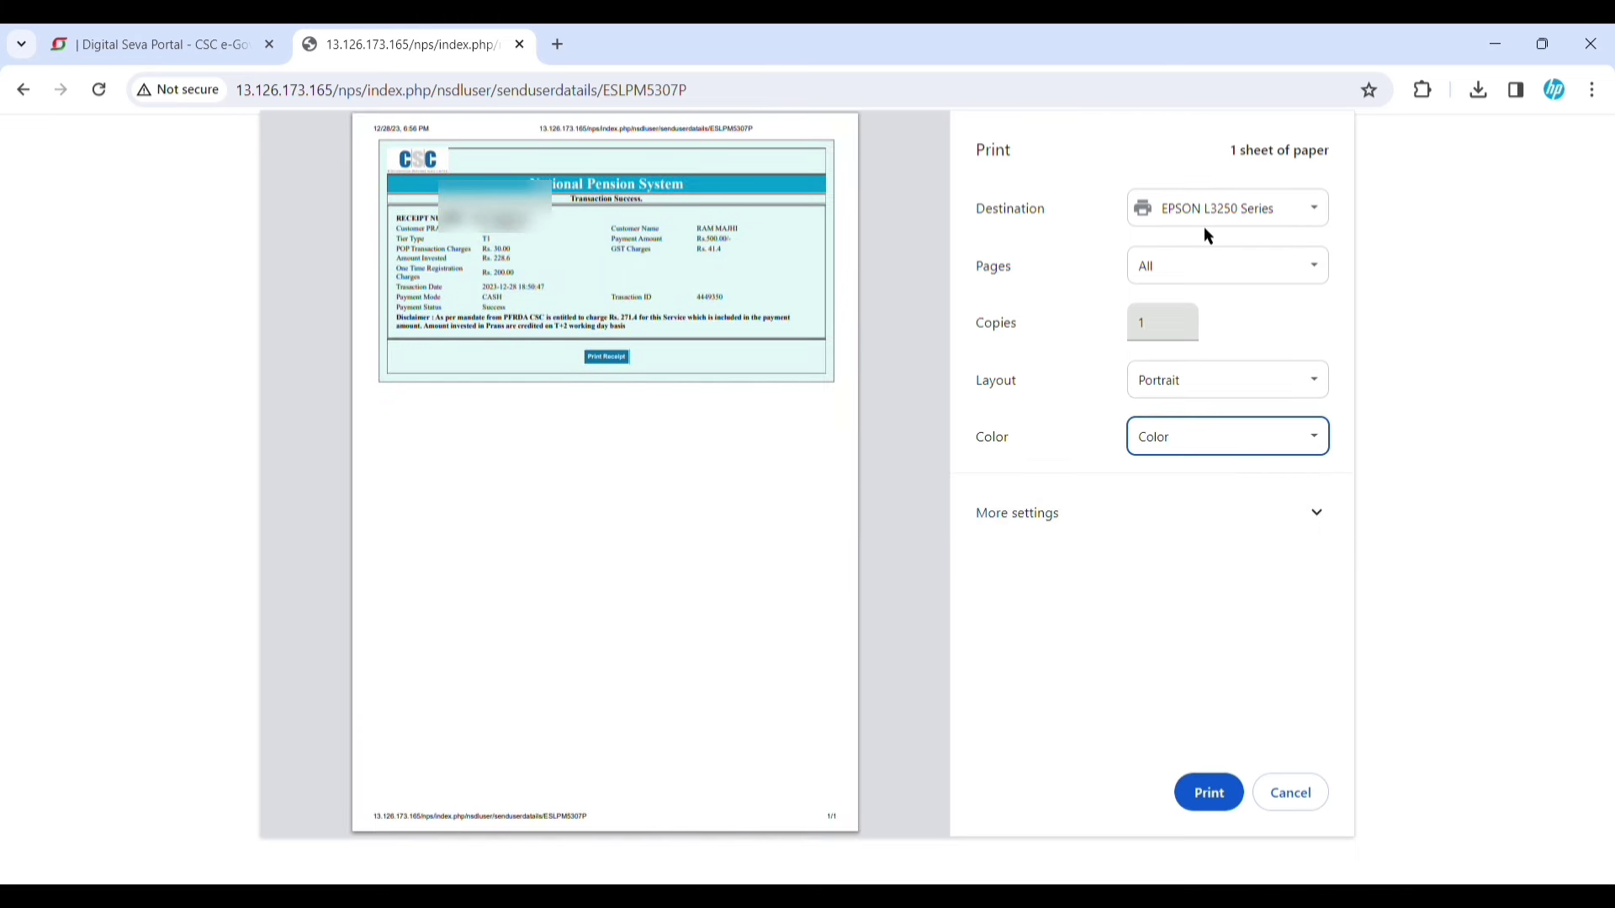
Set the print destination to Save as PDF with all pages in Portrait layout, and save the receipt.
click(1255, 211)
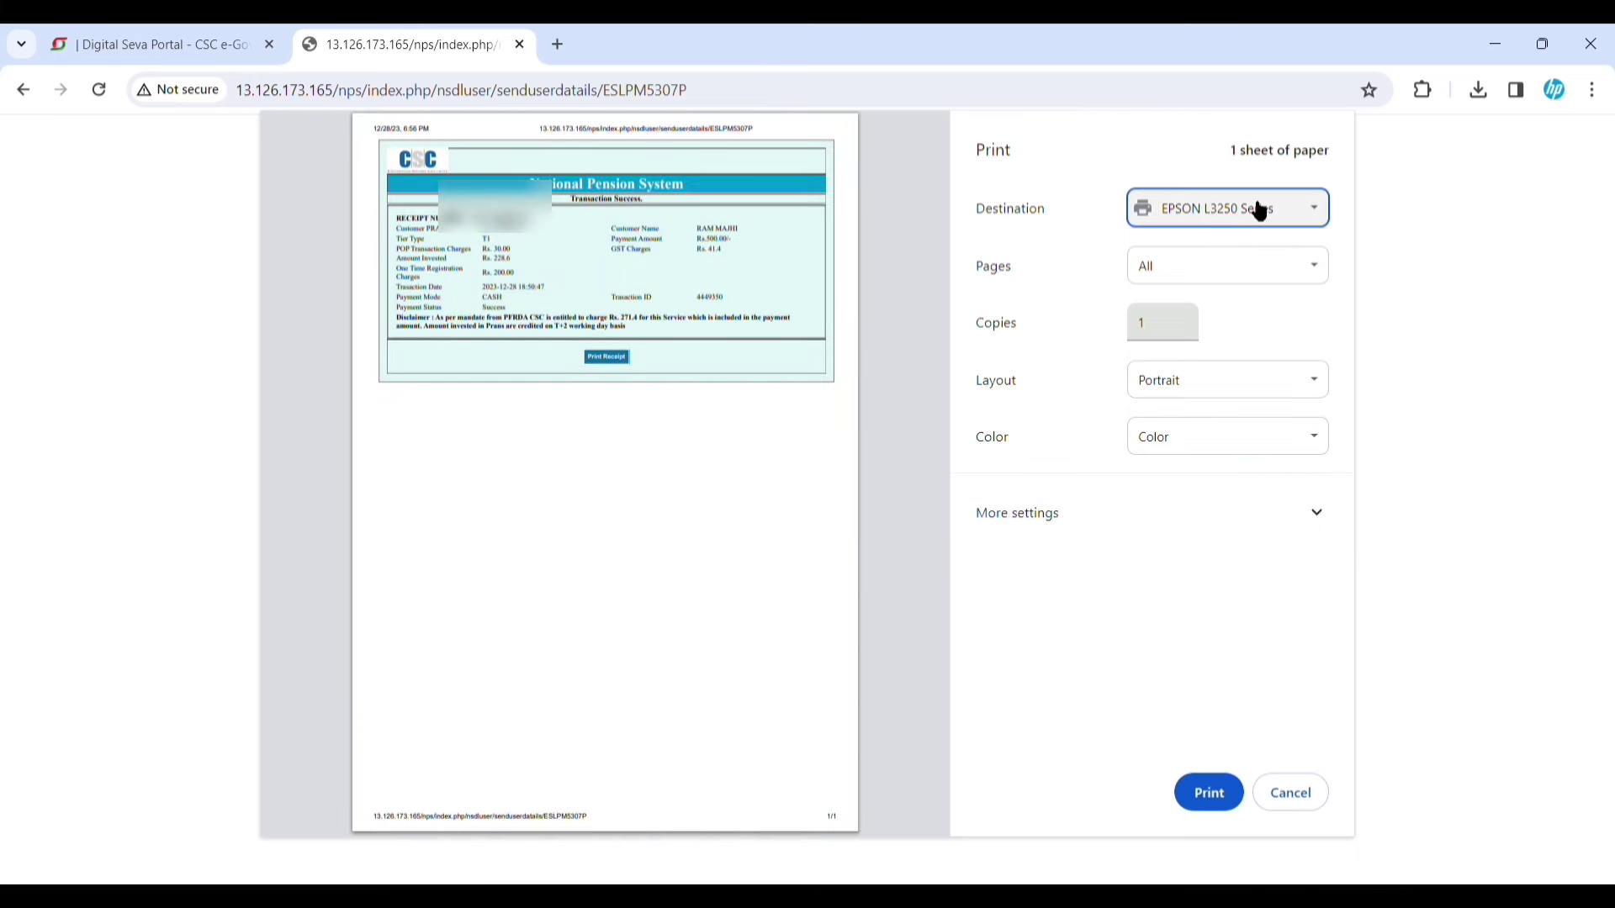
click(1195, 270)
click(1213, 333)
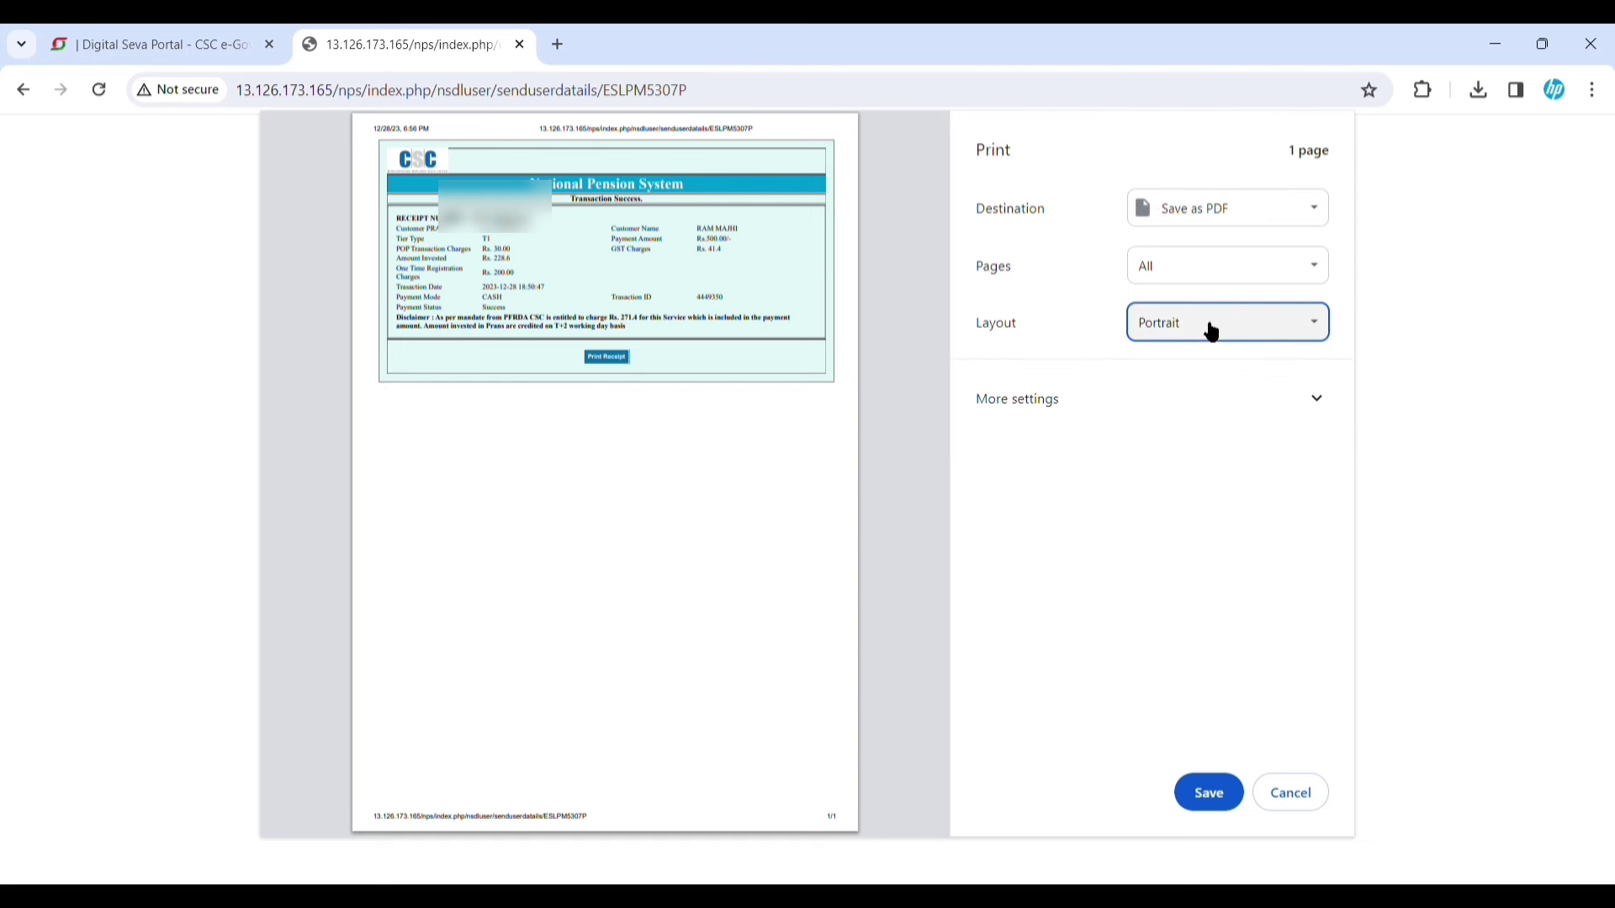
click(1256, 402)
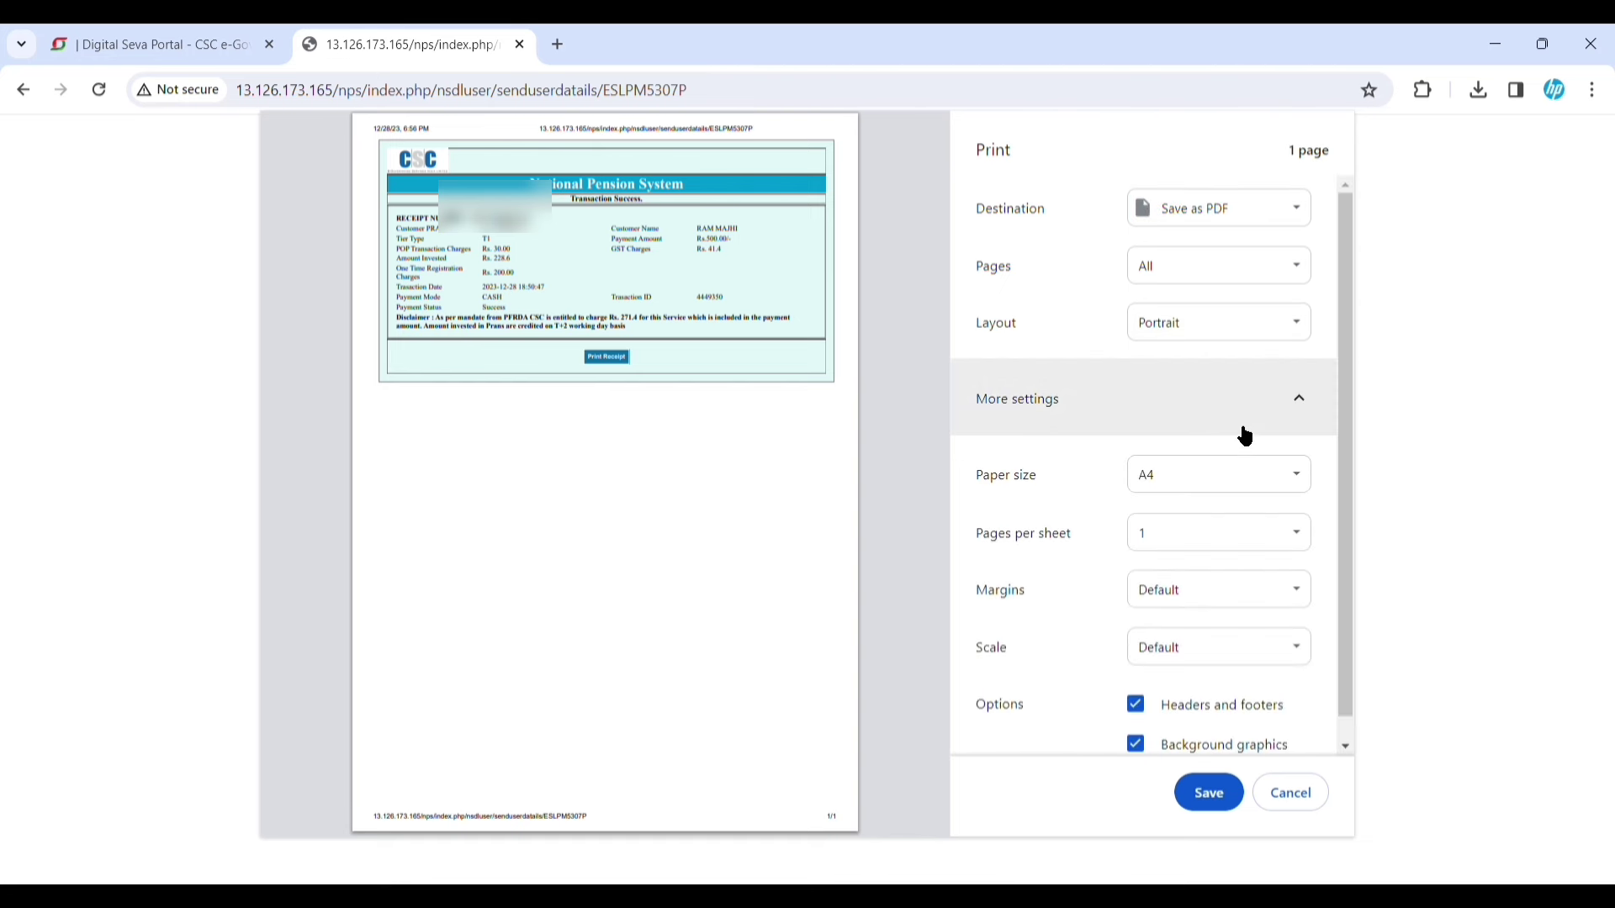
click(1249, 402)
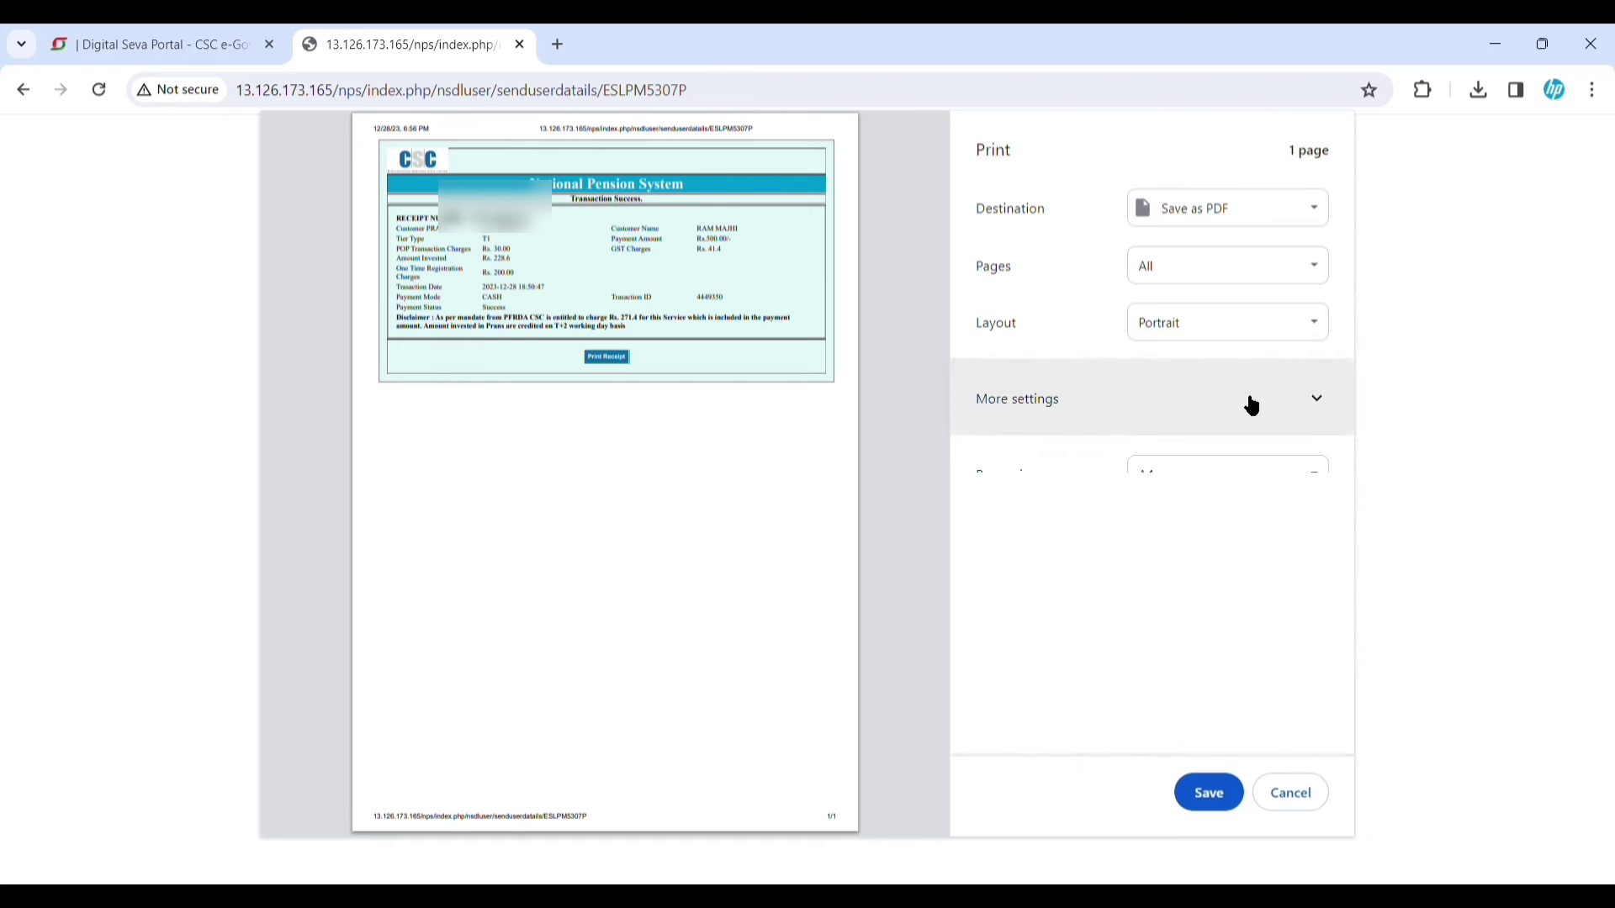
click(1208, 806)
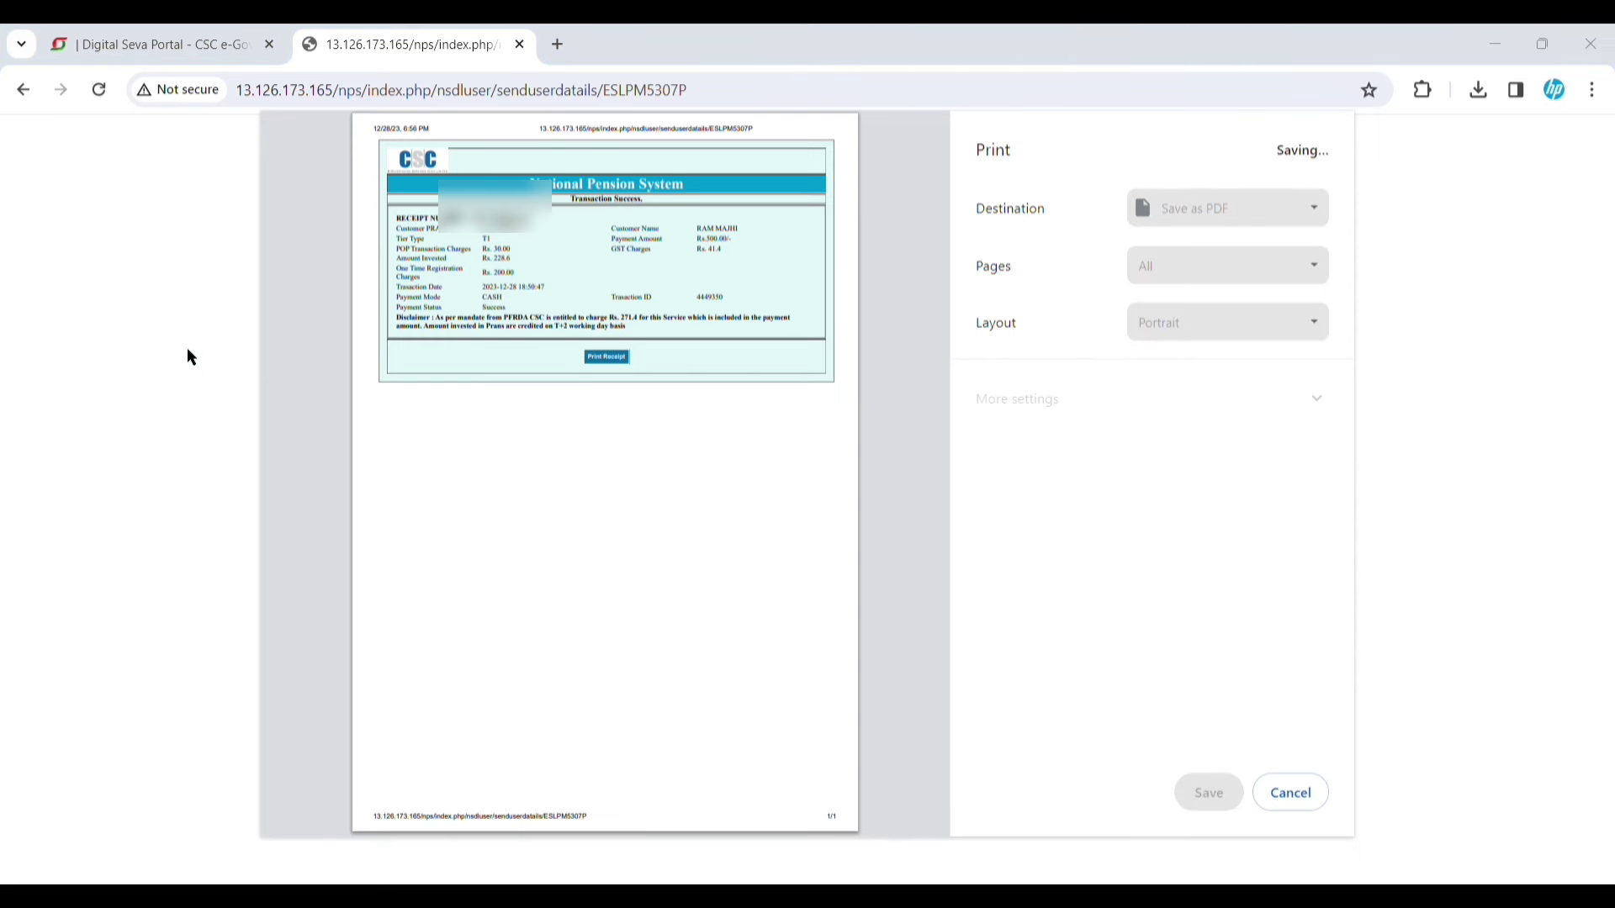